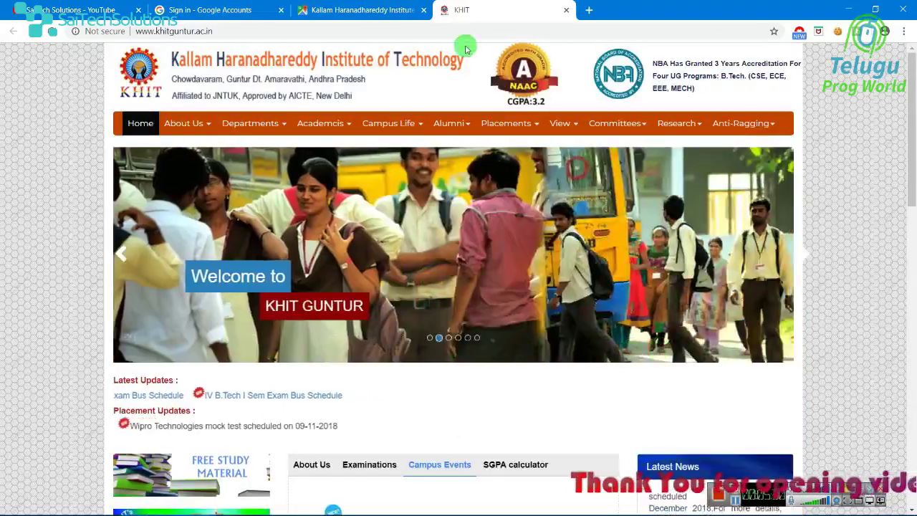
- Go to google.com and search for 'adwods'
{"action": "left_click", "coordinate": [518, 32]}
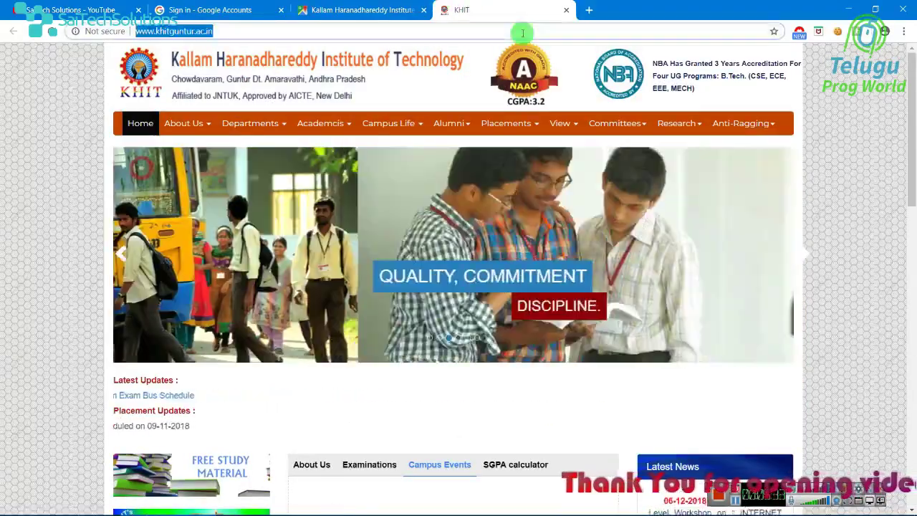
{"action": "type", "text": "google.com"}
{"action": "key", "text": "Return"}
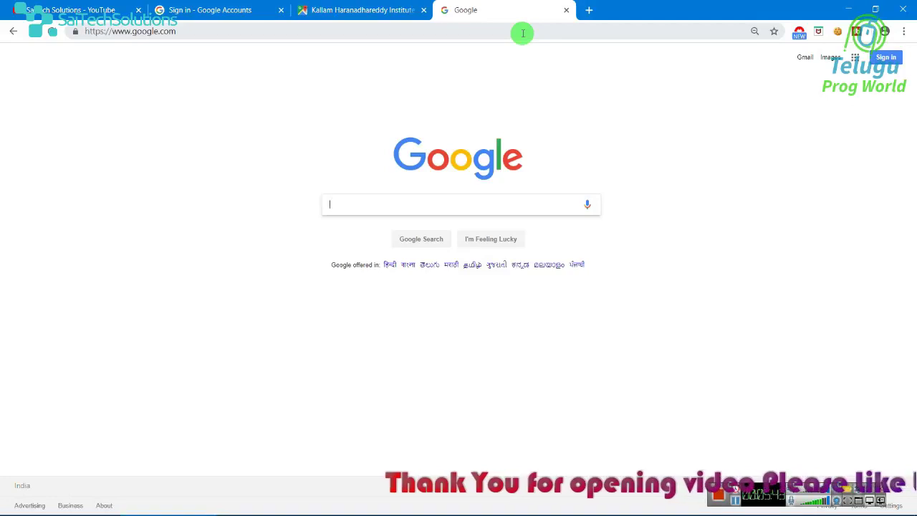
{"action": "type", "text": "adwods"}
{"action": "key", "text": "Return"}
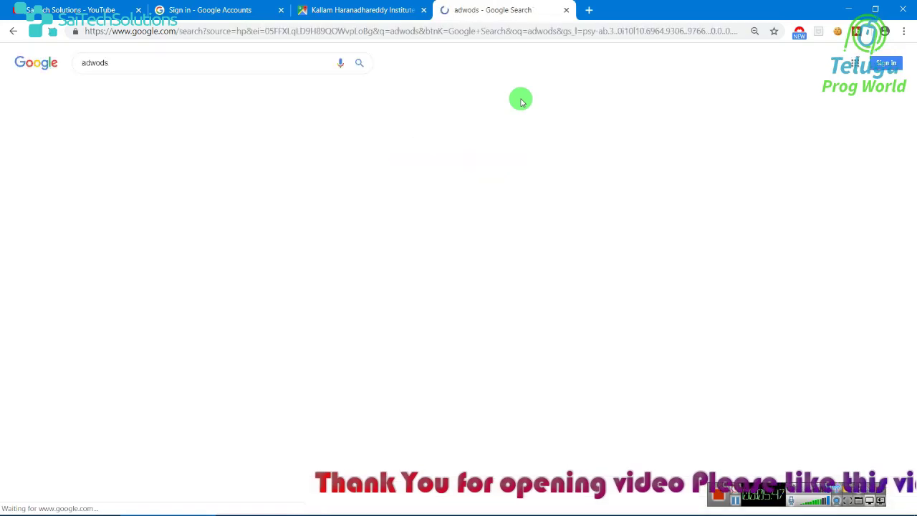
- Close the old Google Accounts sign-in tab and look through the search results
{"action": "left_click", "coordinate": [281, 10]}
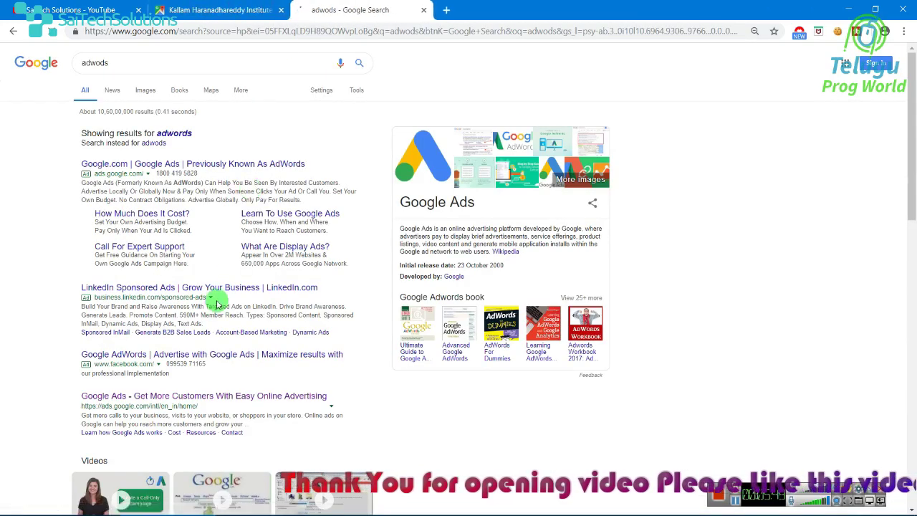
{"action": "scroll", "coordinate": [218, 294], "scroll_direction": "down", "scroll_amount": 1}
{"action": "scroll", "coordinate": [223, 288], "scroll_direction": "down", "scroll_amount": 1}
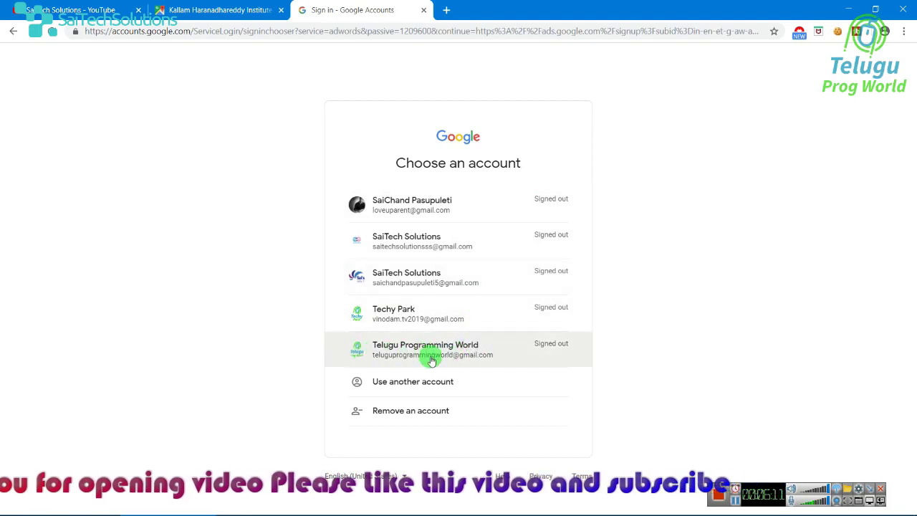
- Sign in to Google Ads with the chosen account using Chrome's saved password
{"action": "left_click", "coordinate": [430, 358]}
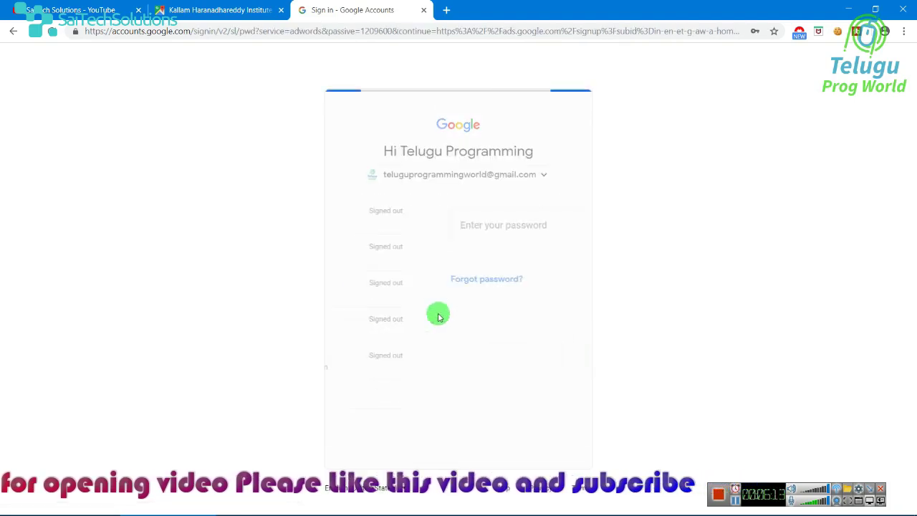
{"action": "left_click", "coordinate": [411, 259]}
{"action": "left_click", "coordinate": [412, 324]}
{"action": "left_click", "coordinate": [538, 328]}
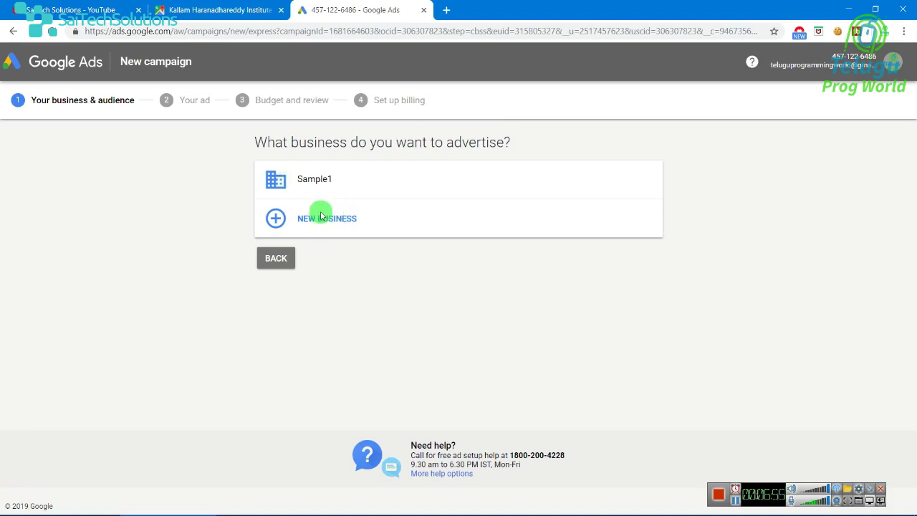
- Add a new business named 'Engineering College' and move on to its website
{"action": "left_click", "coordinate": [293, 218]}
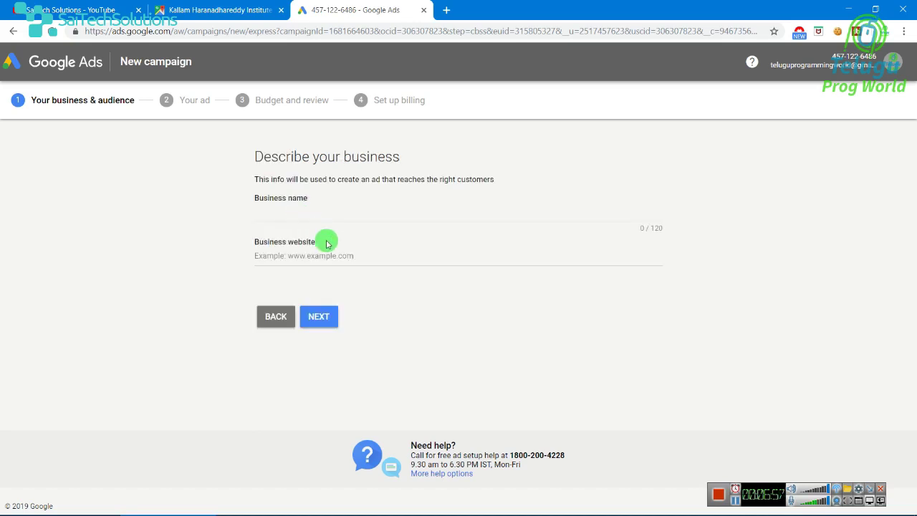
{"action": "left_click", "coordinate": [341, 216]}
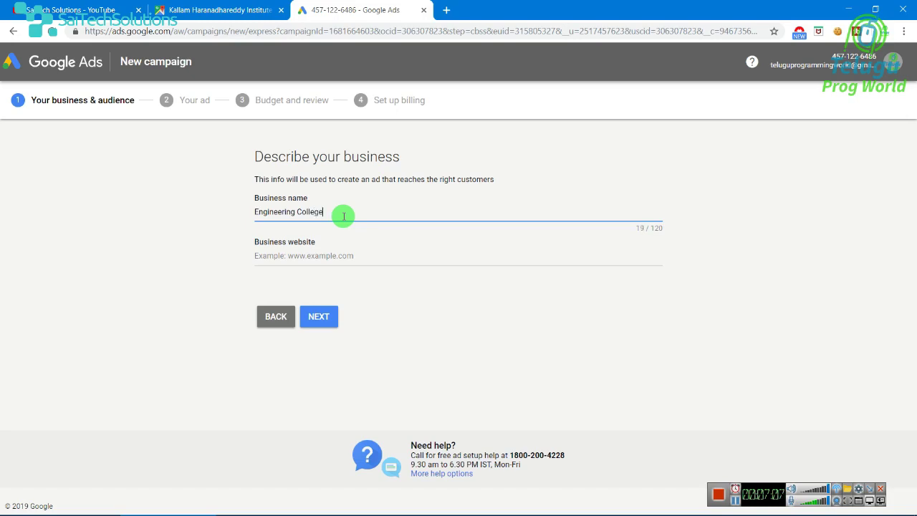
{"action": "left_click", "coordinate": [341, 255]}
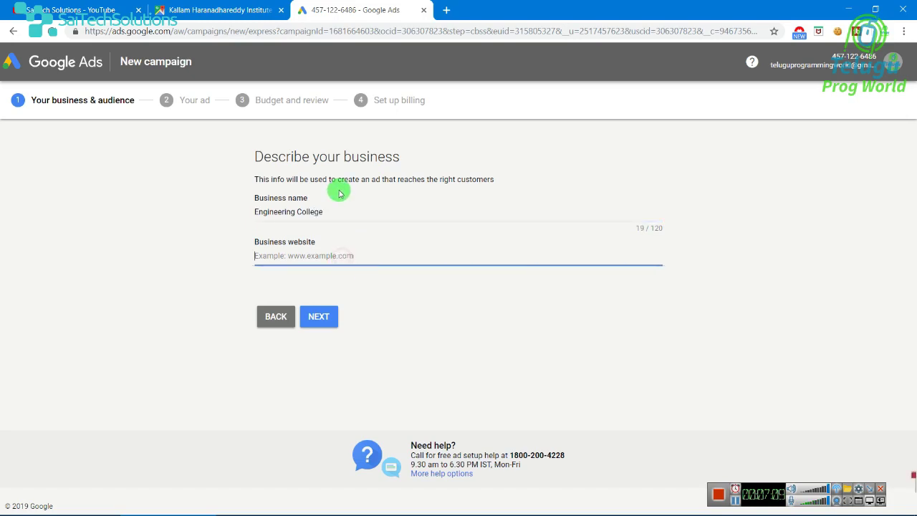
{"action": "left_click", "coordinate": [227, 4]}
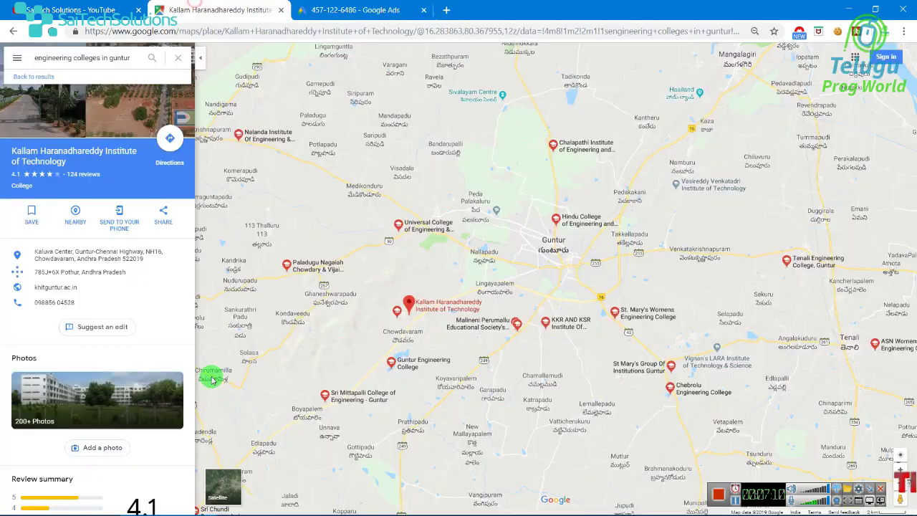
- Copy the college's website URL from its Google Maps listing into the Business website field
{"action": "right_click", "coordinate": [74, 287]}
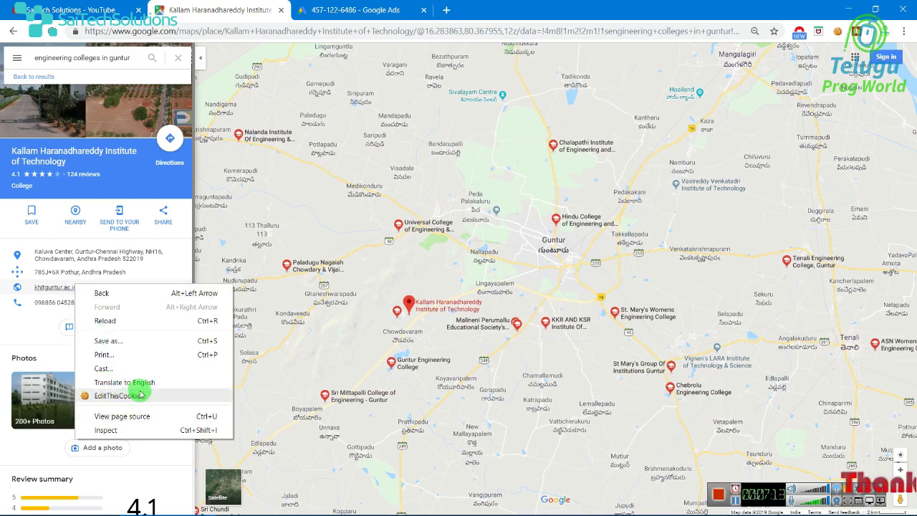
{"action": "right_click", "coordinate": [50, 289]}
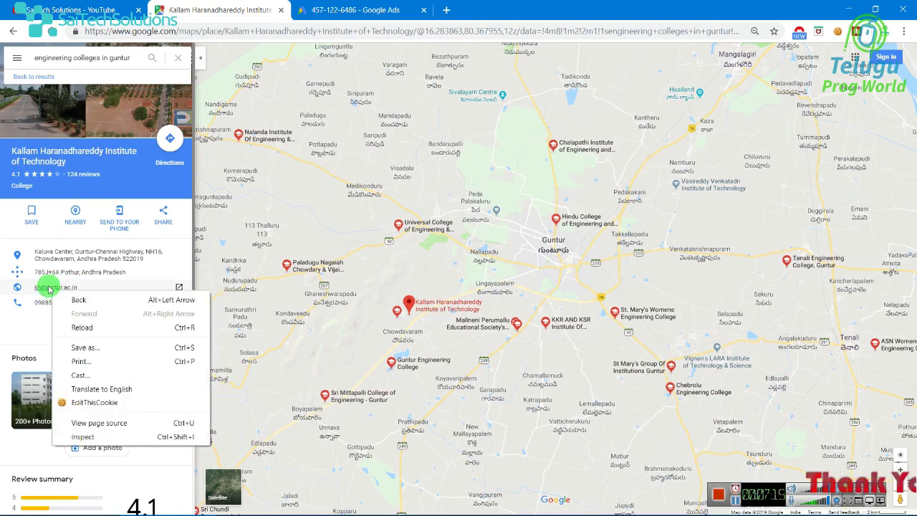
{"action": "left_click", "coordinate": [47, 288]}
{"action": "left_click", "coordinate": [45, 287]}
{"action": "left_click", "coordinate": [329, 36]}
{"action": "key", "text": "ctrl+c"}
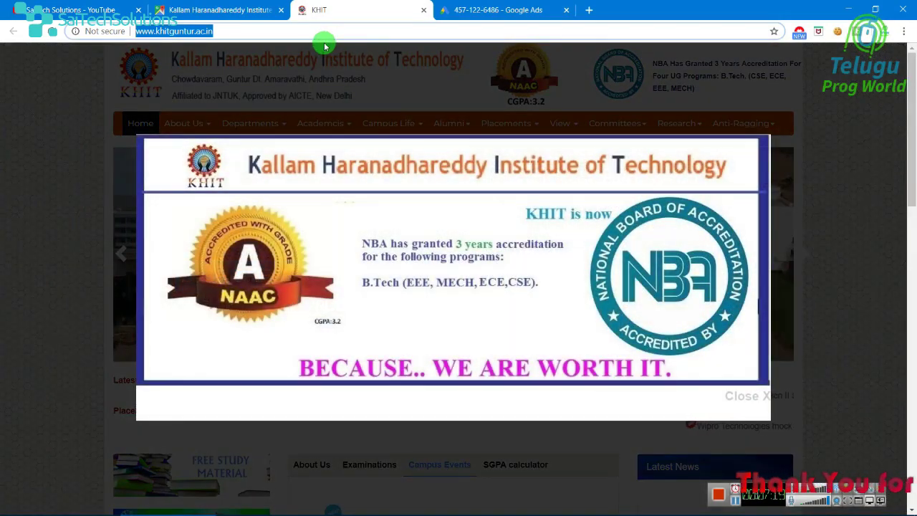
{"action": "left_click", "coordinate": [423, 10]}
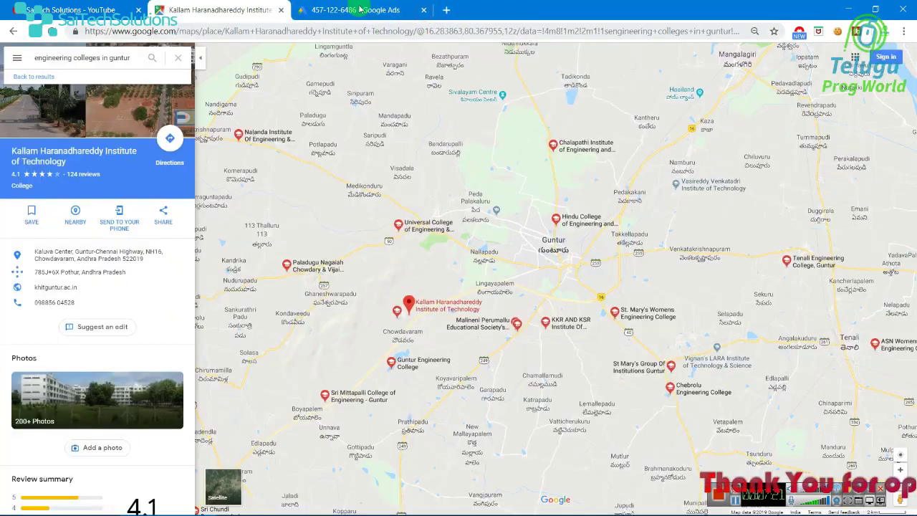
{"action": "left_click", "coordinate": [354, 10]}
{"action": "left_click", "coordinate": [313, 255]}
{"action": "key", "text": "ctrl+v"}
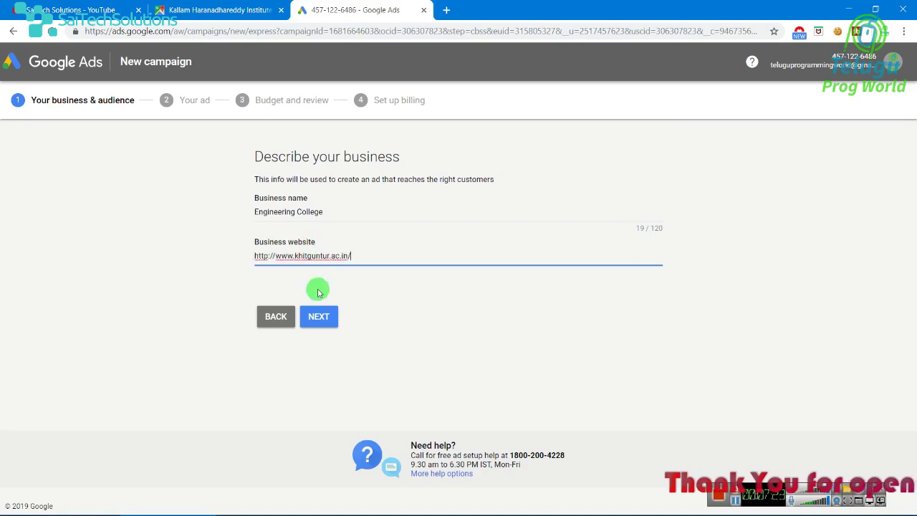
{"action": "left_click", "coordinate": [320, 318]}
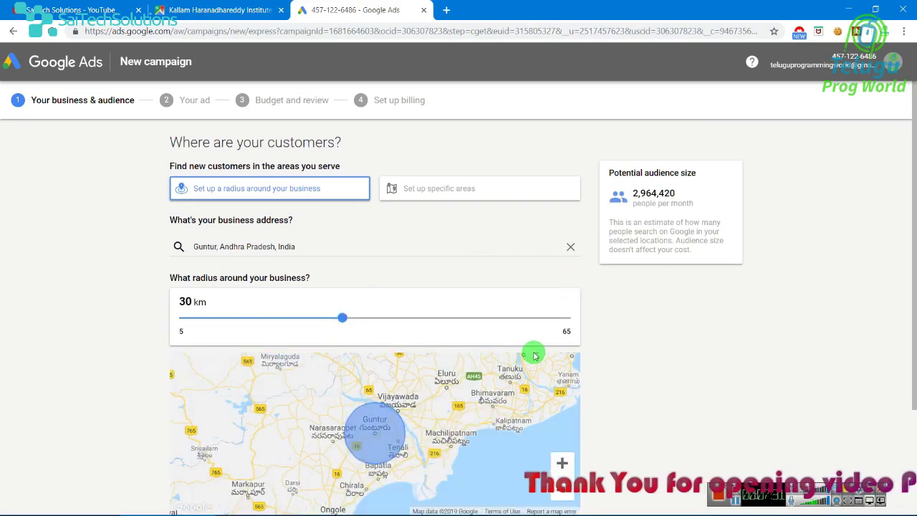
{"action": "scroll", "coordinate": [532, 356], "scroll_direction": "down", "scroll_amount": 1}
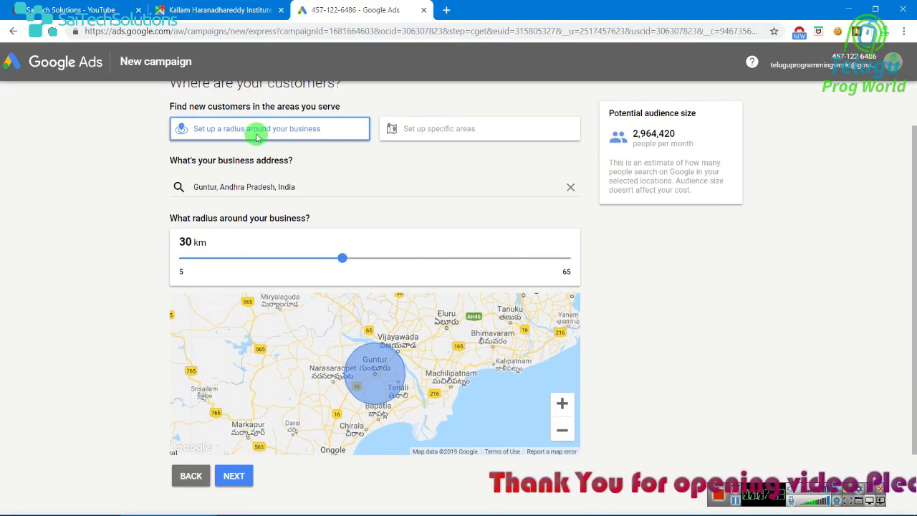
{"action": "scroll", "coordinate": [278, 154], "scroll_direction": "up", "scroll_amount": 1}
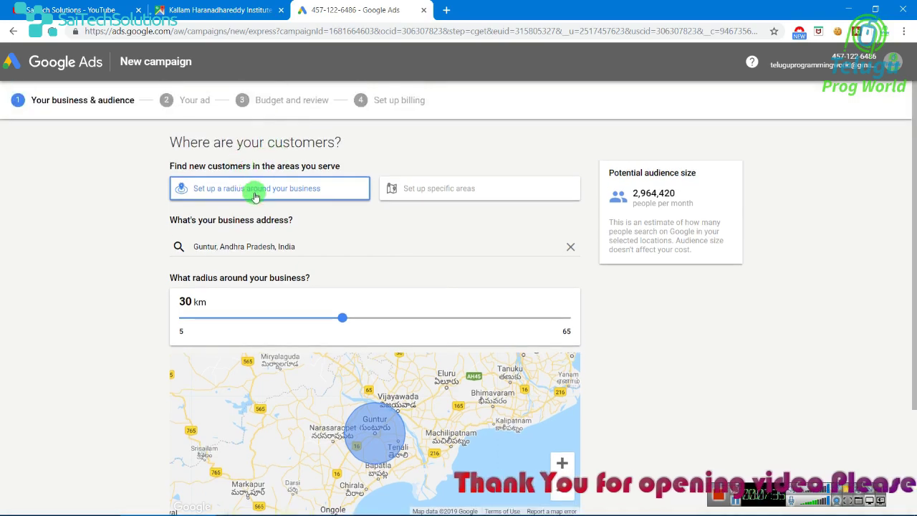
- Keep the Guntur, Andhra Pradesh address and set the targeting radius to 30 km
{"action": "left_click", "coordinate": [200, 245]}
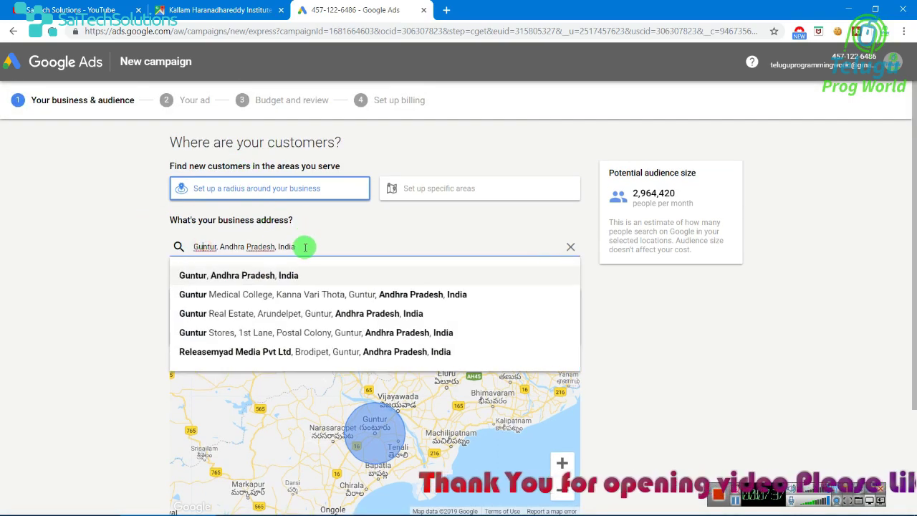
{"action": "left_click", "coordinate": [279, 259]}
{"action": "left_click", "coordinate": [306, 245]}
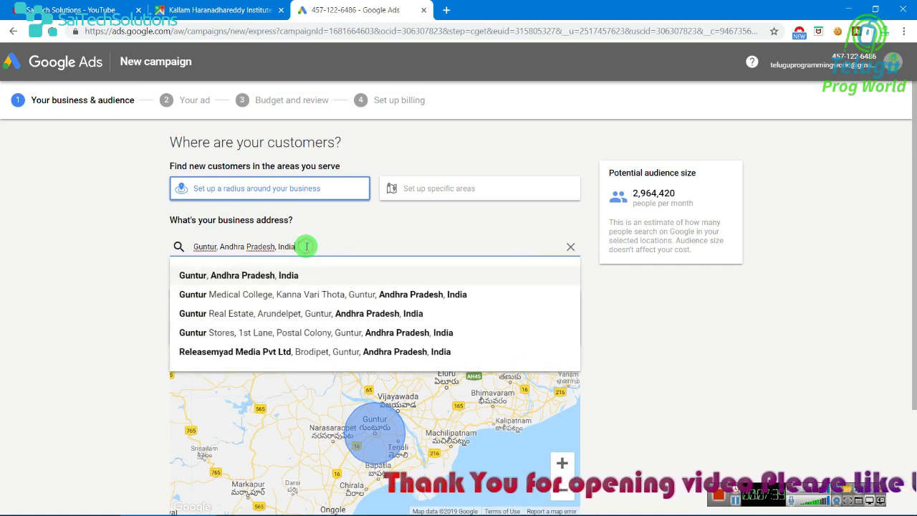
{"action": "left_click", "coordinate": [120, 272]}
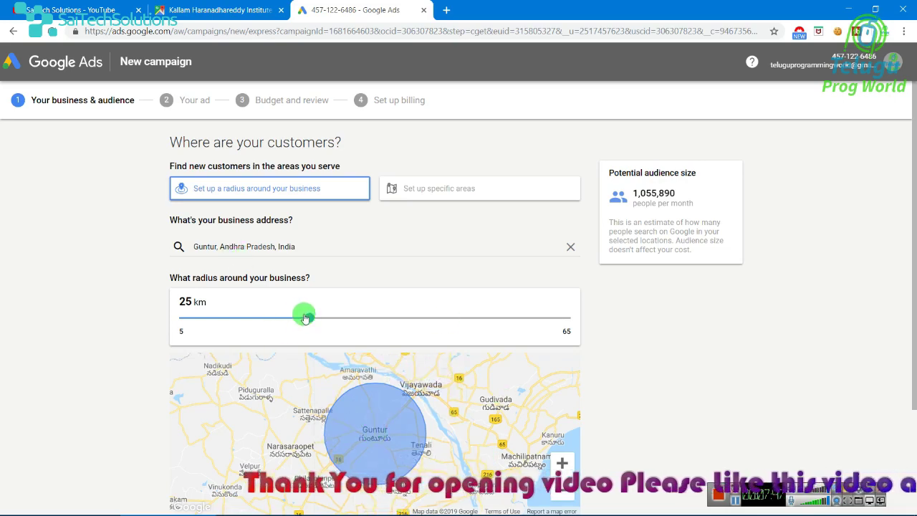
{"action": "left_click_drag", "start_coordinate": [310, 321], "coordinate": [338, 323]}
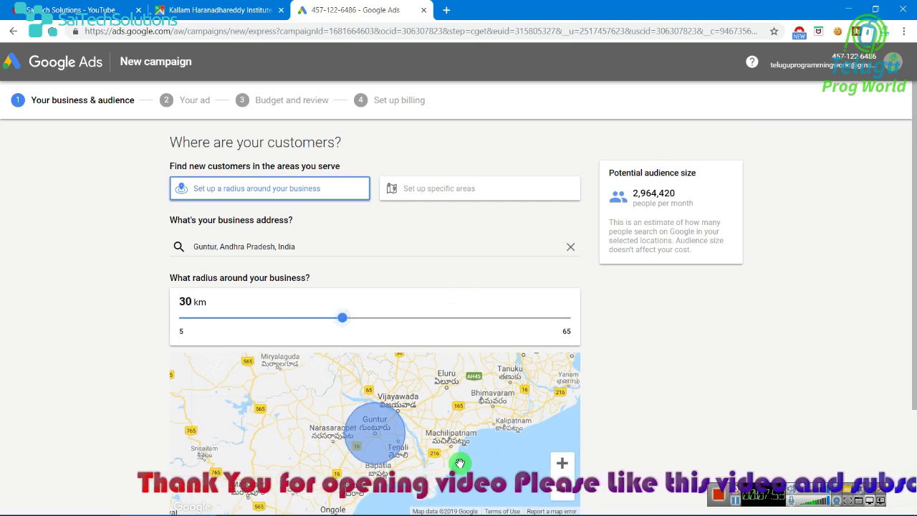
{"action": "scroll", "coordinate": [430, 316], "scroll_direction": "down", "scroll_amount": 2}
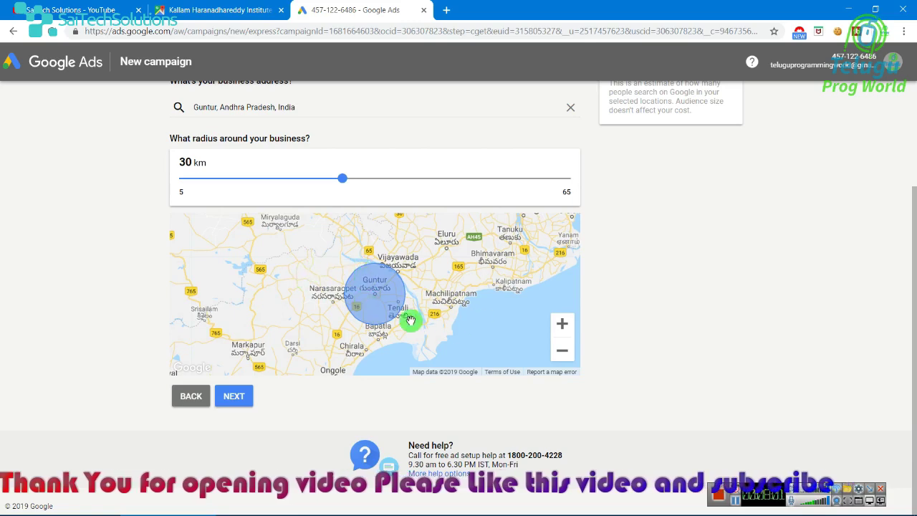
{"action": "left_click", "coordinate": [278, 6]}
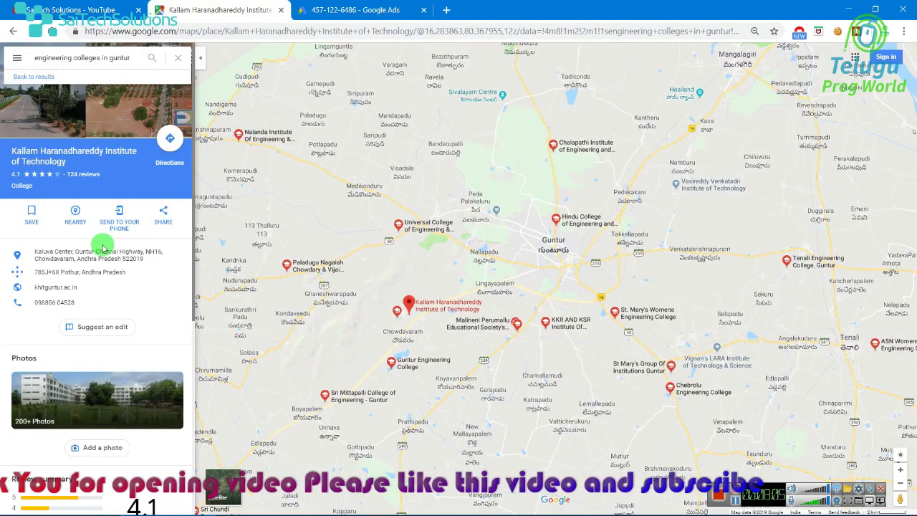
- Return Maps to the plain Guntur map, then submit the 30 km location settings
{"action": "left_click", "coordinate": [18, 33]}
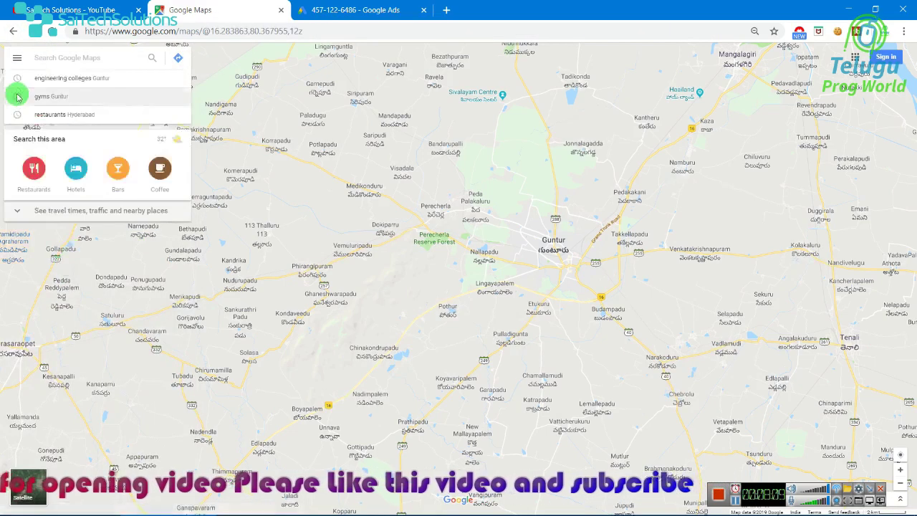
{"action": "left_click", "coordinate": [13, 30]}
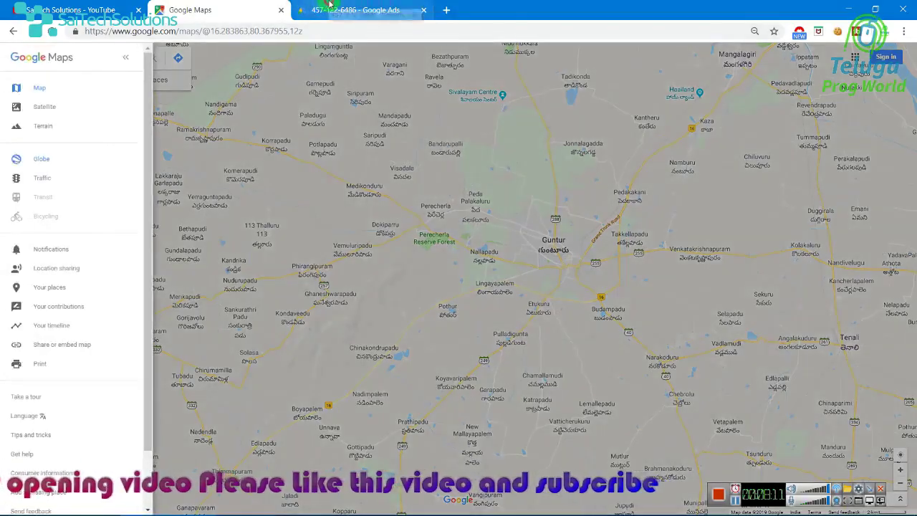
{"action": "left_click", "coordinate": [315, 7]}
{"action": "left_click", "coordinate": [236, 398]}
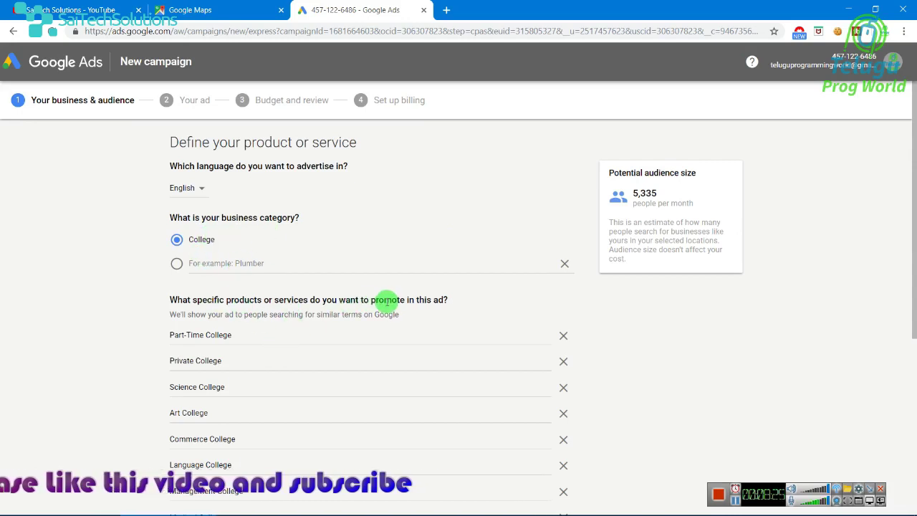
- Remove all the suggested college products, including Part-Time, Private, Medical, Law and Postgraduate
{"action": "scroll", "coordinate": [432, 319], "scroll_direction": "down", "scroll_amount": 3}
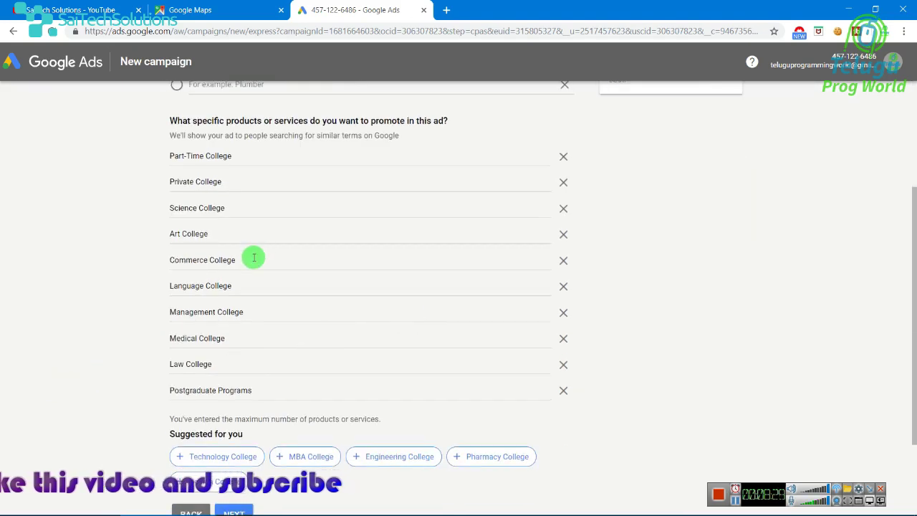
{"action": "left_click", "coordinate": [563, 156]}
{"action": "left_click", "coordinate": [563, 156]}
{"action": "left_click", "coordinate": [561, 156]}
{"action": "left_click", "coordinate": [561, 156]}
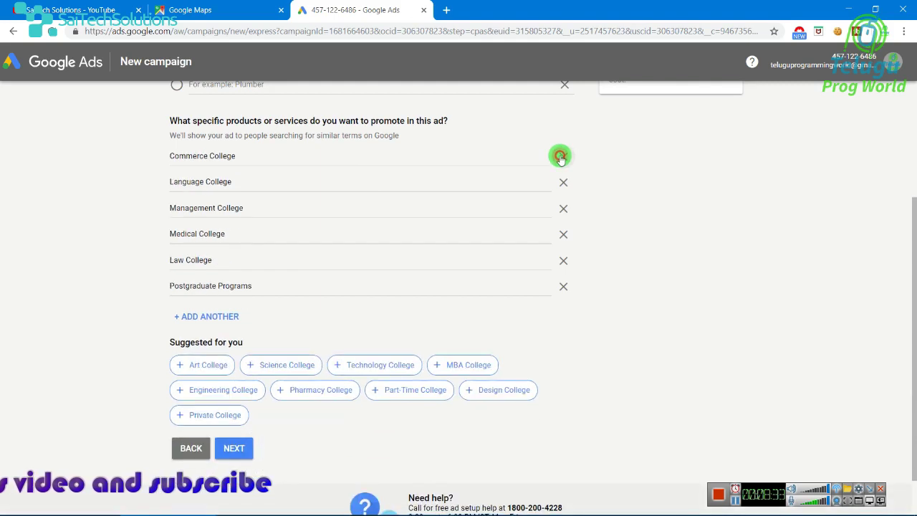
{"action": "left_click", "coordinate": [562, 156]}
{"action": "left_click", "coordinate": [562, 156]}
{"action": "left_click", "coordinate": [561, 156]}
{"action": "triple_click", "coordinate": [563, 163]}
{"action": "left_click", "coordinate": [562, 182]}
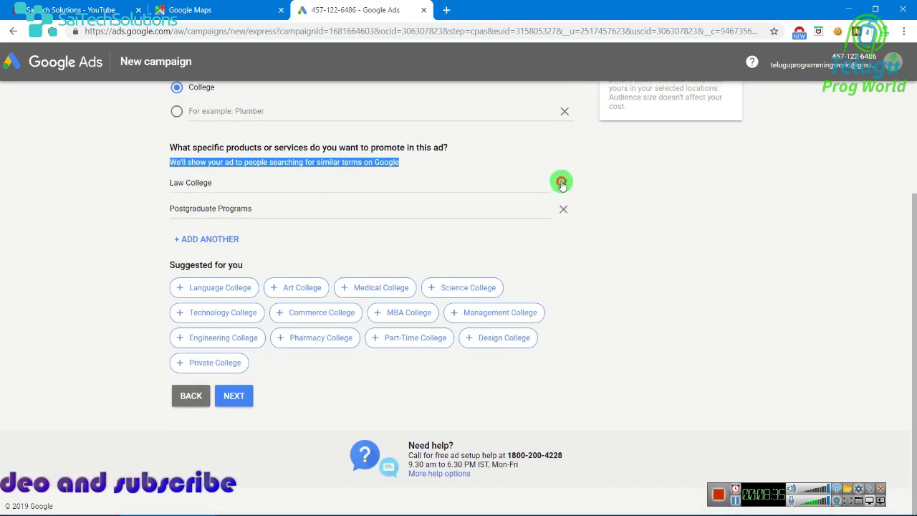
{"action": "left_click", "coordinate": [563, 180]}
{"action": "left_click", "coordinate": [563, 207]}
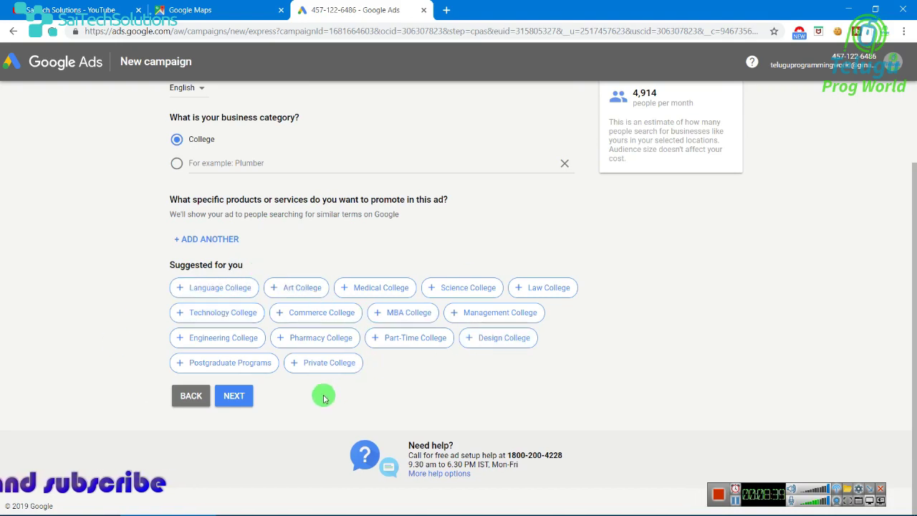
{"action": "left_click", "coordinate": [199, 371]}
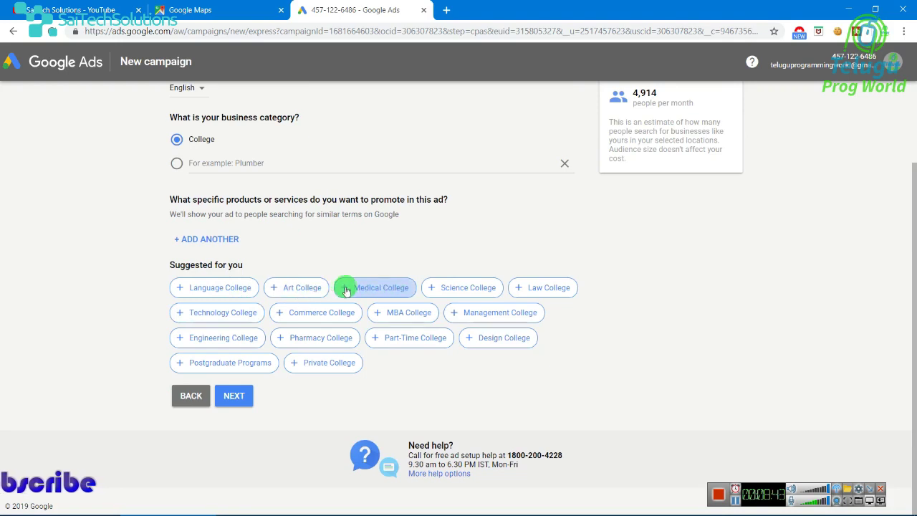
- Add Science, Management, Commerce, Technology, Private, Postgraduate, Part-Time, Design, Language and Medical College, then continue
{"action": "left_click", "coordinate": [434, 287]}
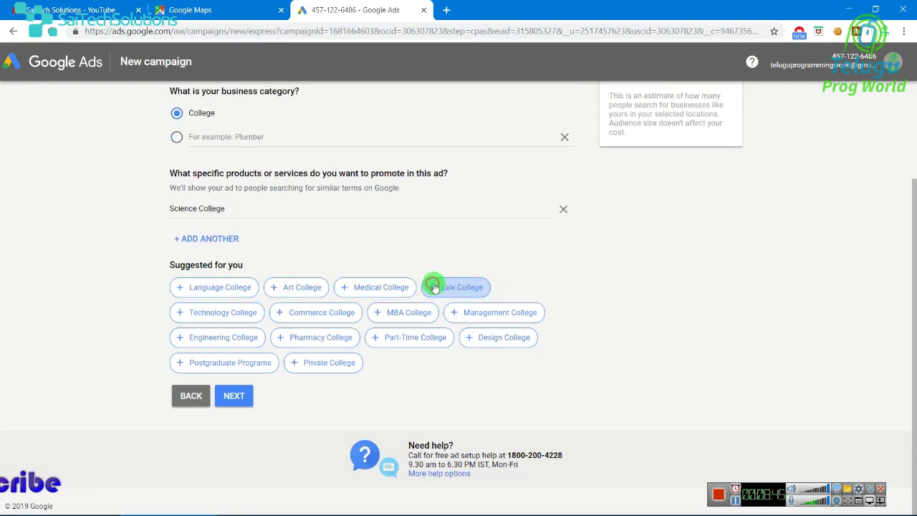
{"action": "left_click", "coordinate": [459, 319]}
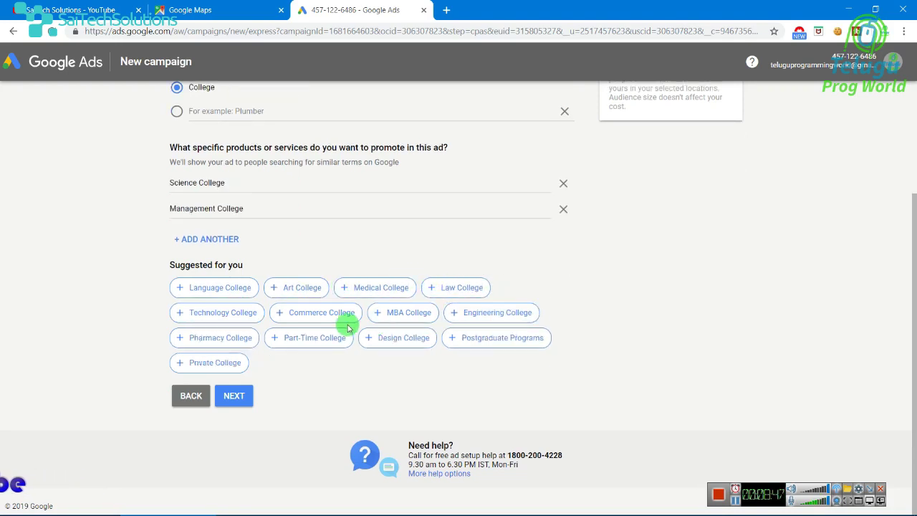
{"action": "left_click", "coordinate": [273, 317]}
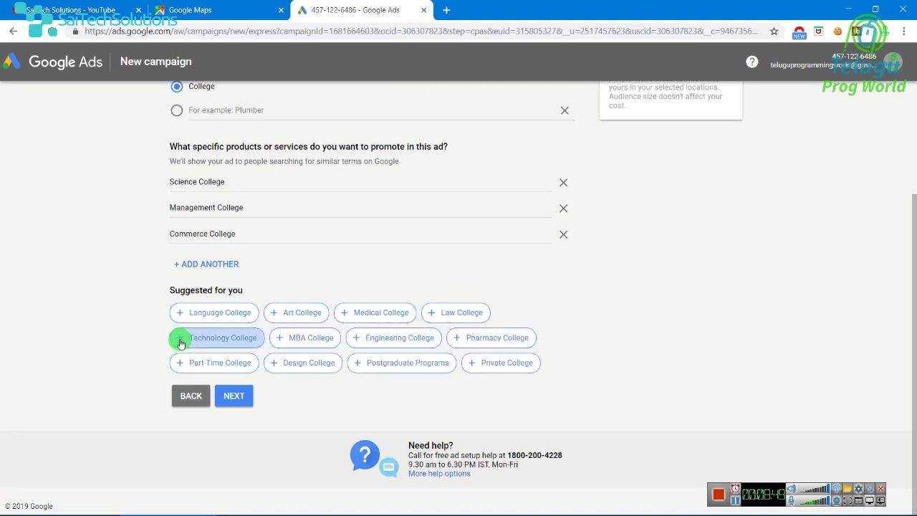
{"action": "left_click", "coordinate": [184, 338]}
{"action": "left_click", "coordinate": [296, 366]}
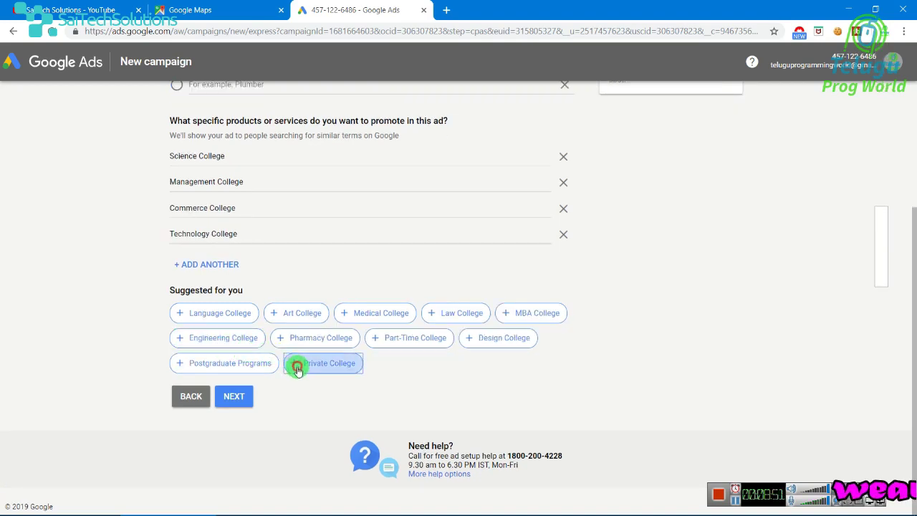
{"action": "left_click", "coordinate": [182, 389]}
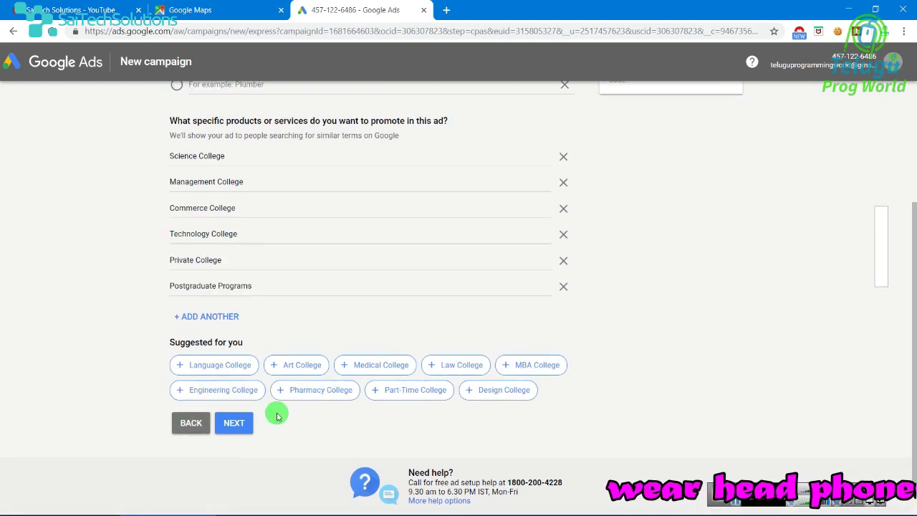
{"action": "left_click", "coordinate": [430, 391]}
{"action": "left_click", "coordinate": [409, 420]}
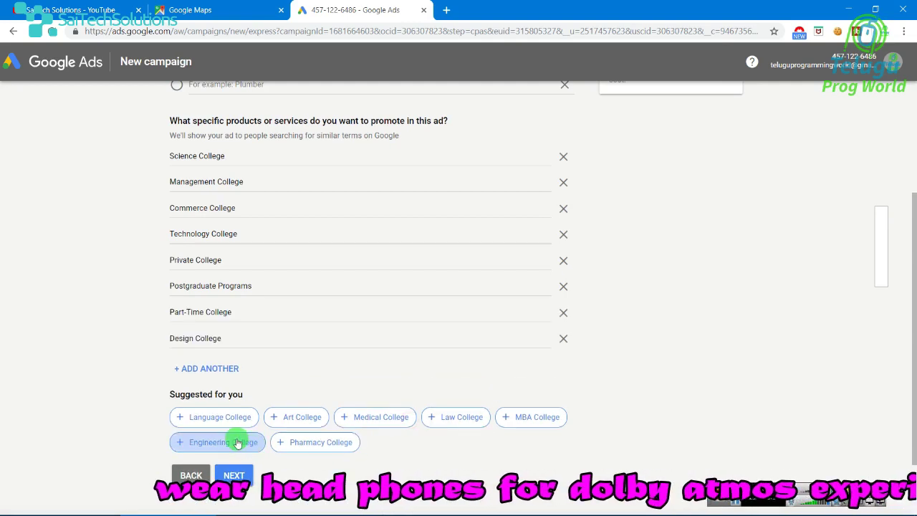
{"action": "left_click", "coordinate": [220, 420]}
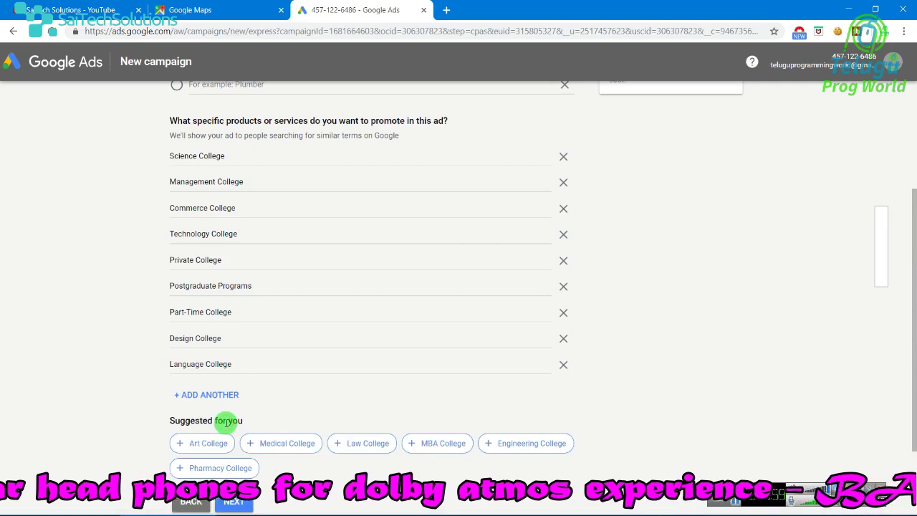
{"action": "left_click", "coordinate": [287, 442]}
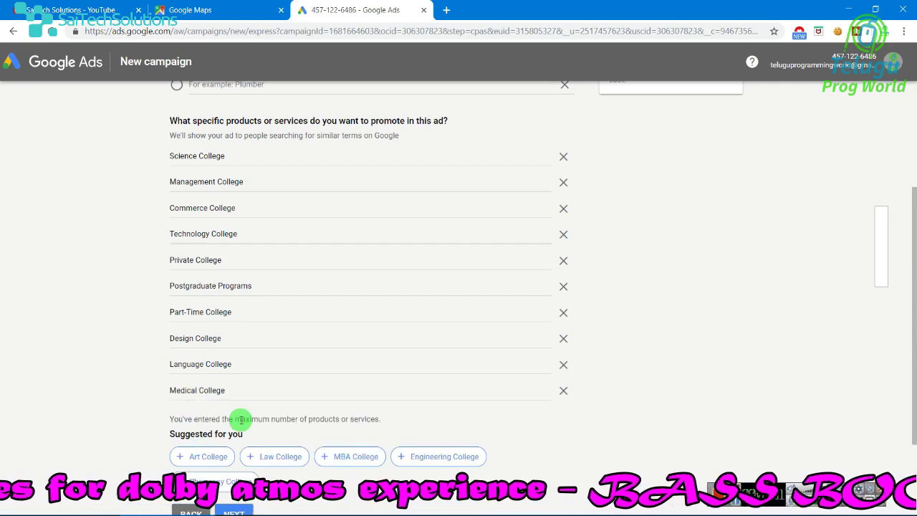
{"action": "scroll", "coordinate": [276, 429], "scroll_direction": "down", "scroll_amount": 2}
{"action": "left_click", "coordinate": [232, 398]}
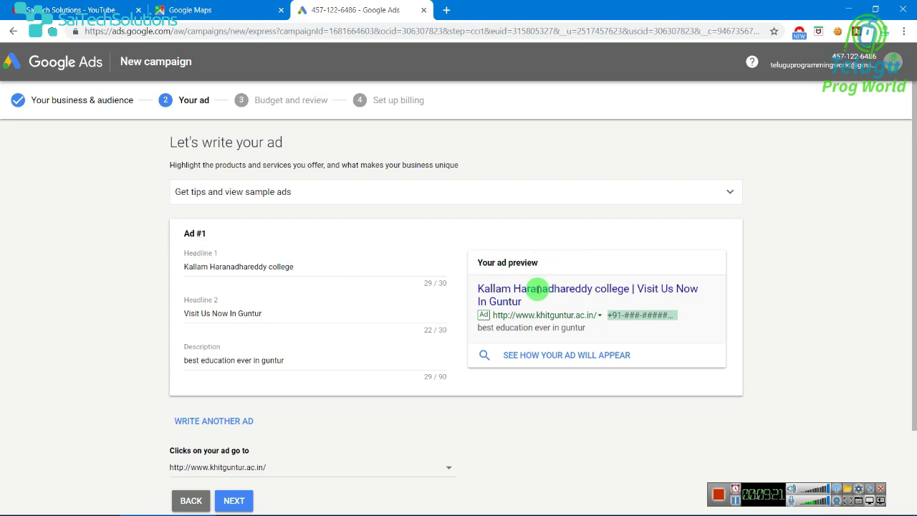
- Change Headline 2 to 'best college in guntur', fixing a stray letter in Headline 1
{"action": "left_click", "coordinate": [305, 268]}
{"action": "type", "text": "gfg"}
{"action": "key", "text": "BackSpace"}
{"action": "key", "text": "BackSpace"}
{"action": "key", "text": "BackSpace"}
{"action": "key", "text": "BackSpace"}
{"action": "left_click", "coordinate": [288, 315]}
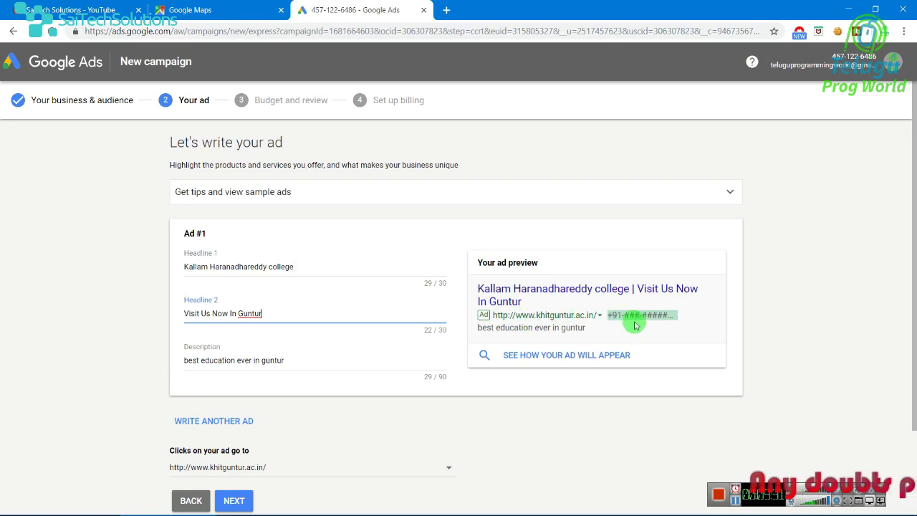
{"action": "key", "text": "BackSpace"}
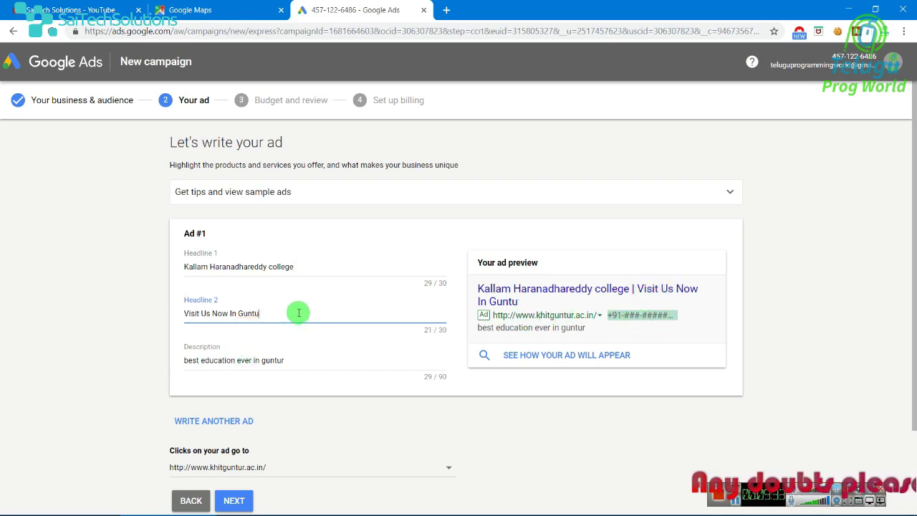
{"action": "key", "text": "BackSpace"}
{"action": "key", "text": "BackSpace"}
{"action": "key", "text": "BackSpace"}
{"action": "key", "text": "BackSpace"}
{"action": "key", "text": "BackSpace"}
{"action": "key", "text": "BackSpace"}
{"action": "key", "text": "BackSpace"}
{"action": "key", "text": "BackSpace"}
{"action": "key", "text": "BackSpace"}
{"action": "key", "text": "BackSpace"}
{"action": "key", "text": "BackSpace"}
{"action": "key", "text": "BackSpace"}
{"action": "key", "text": "BackSpace"}
{"action": "key", "text": "BackSpace"}
{"action": "key", "text": "BackSpace"}
{"action": "key", "text": "BackSpace"}
{"action": "key", "text": "BackSpace"}
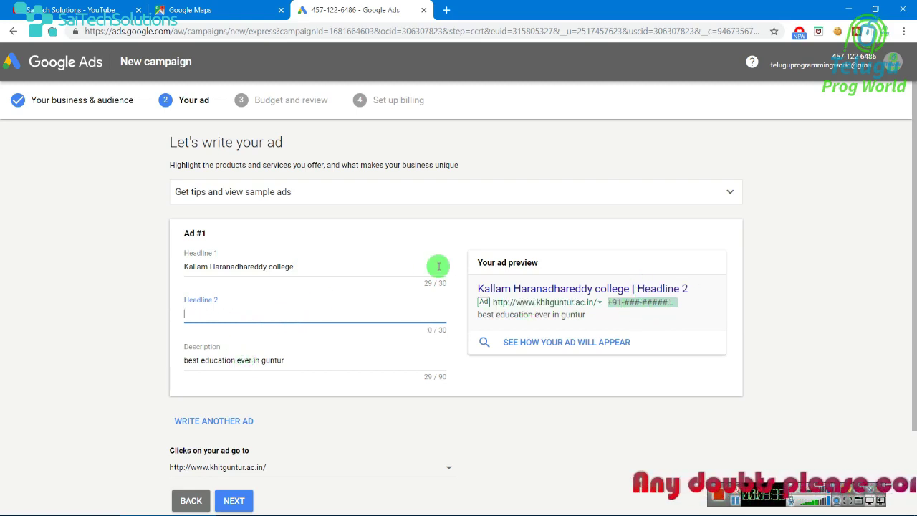
{"action": "type", "text": "bes"}
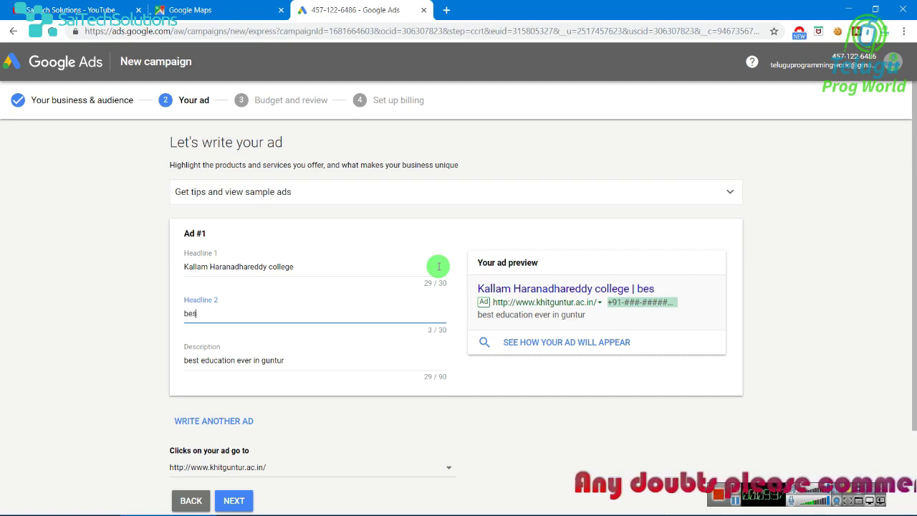
{"action": "type", "text": "t college in guntur"}
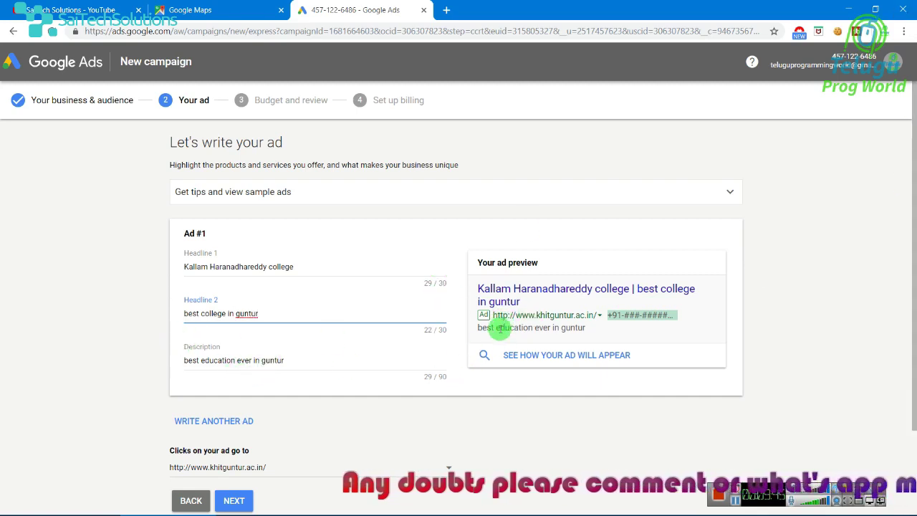
- Append 'top college in guntur' to the description, keep the college website as landing page, and submit
{"action": "left_click", "coordinate": [293, 363]}
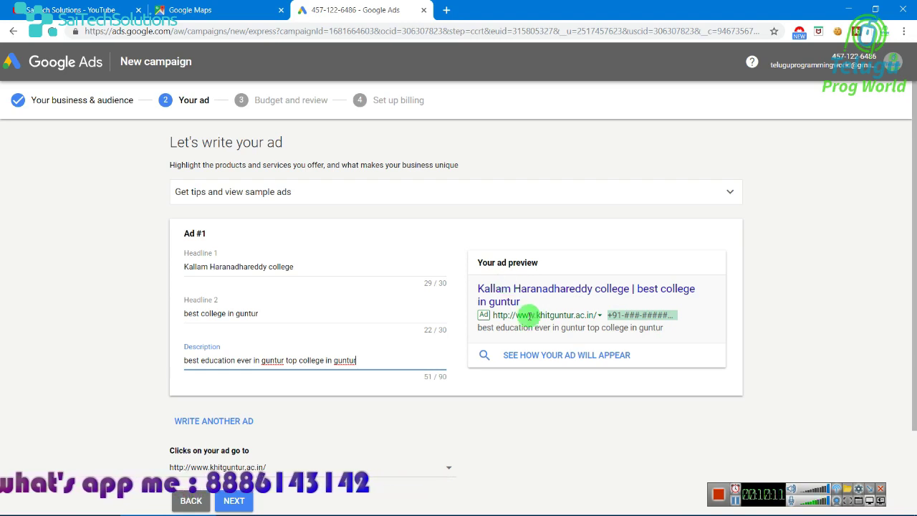
{"action": "scroll", "coordinate": [542, 337], "scroll_direction": "down", "scroll_amount": 3}
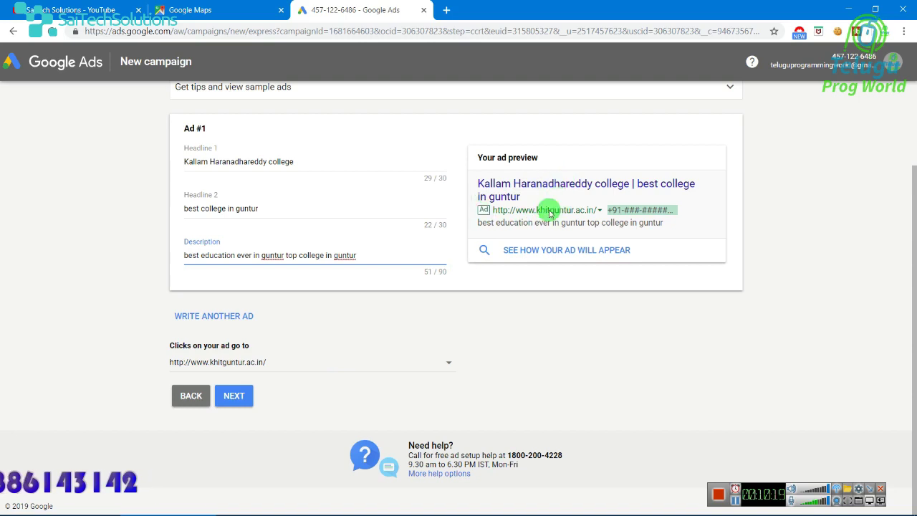
{"action": "left_click", "coordinate": [358, 363]}
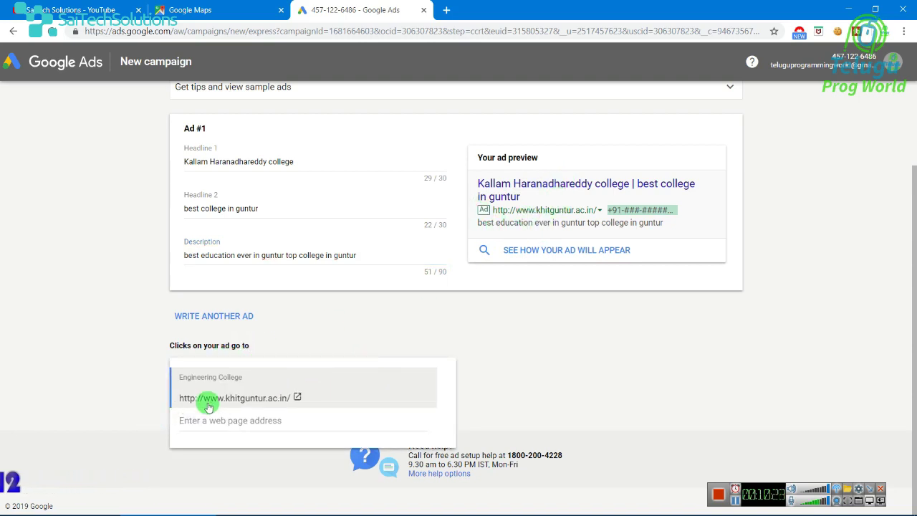
{"action": "left_click", "coordinate": [180, 396]}
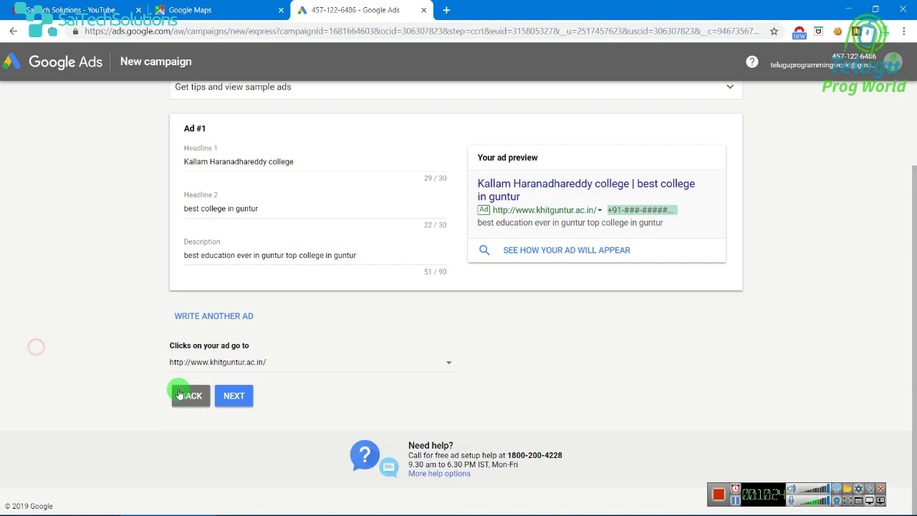
{"action": "left_click", "coordinate": [242, 400]}
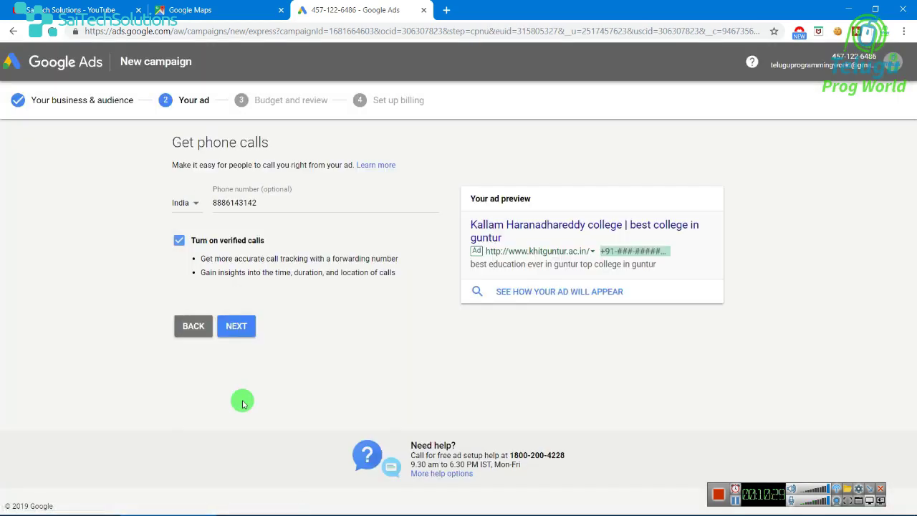
- Replace the business phone number with the college's number for India, keeping verified calls on
{"action": "left_click", "coordinate": [240, 204]}
{"action": "double_click", "coordinate": [241, 204]}
{"action": "key", "text": "BackSpace"}
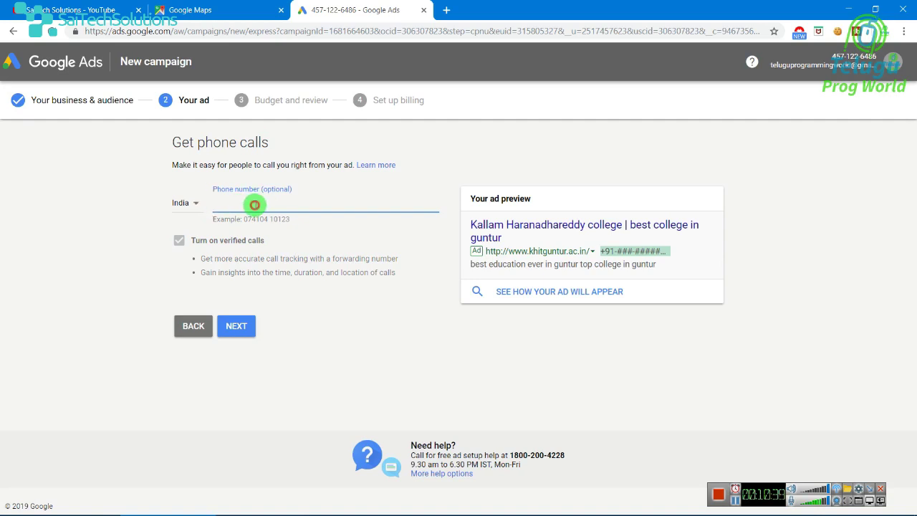
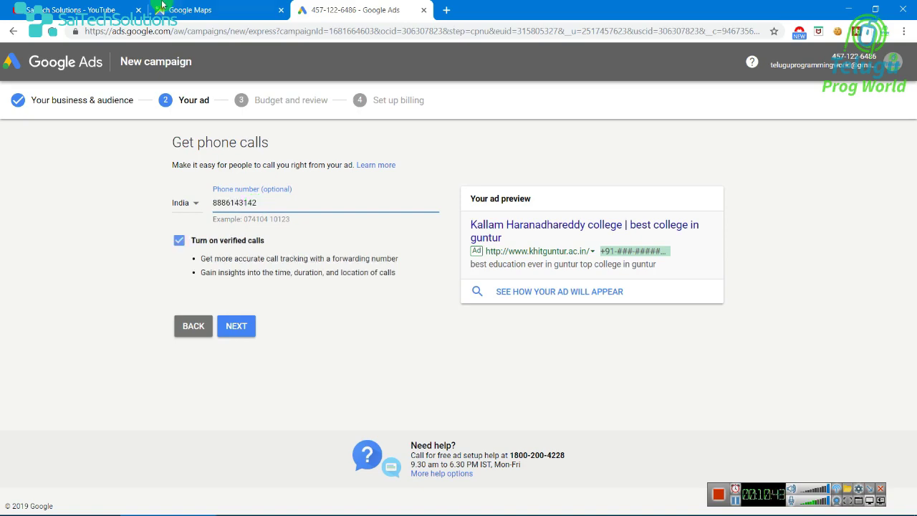
{"action": "left_click", "coordinate": [189, 10]}
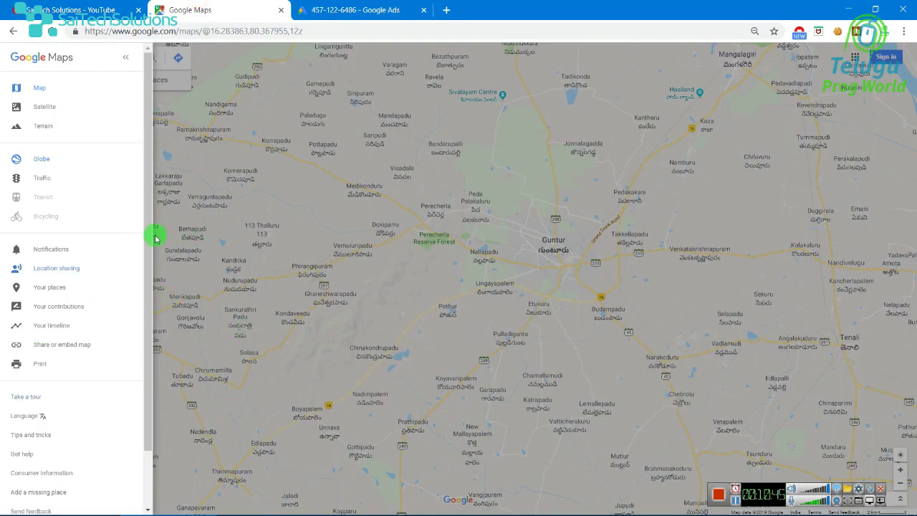
{"action": "left_click", "coordinate": [331, 5]}
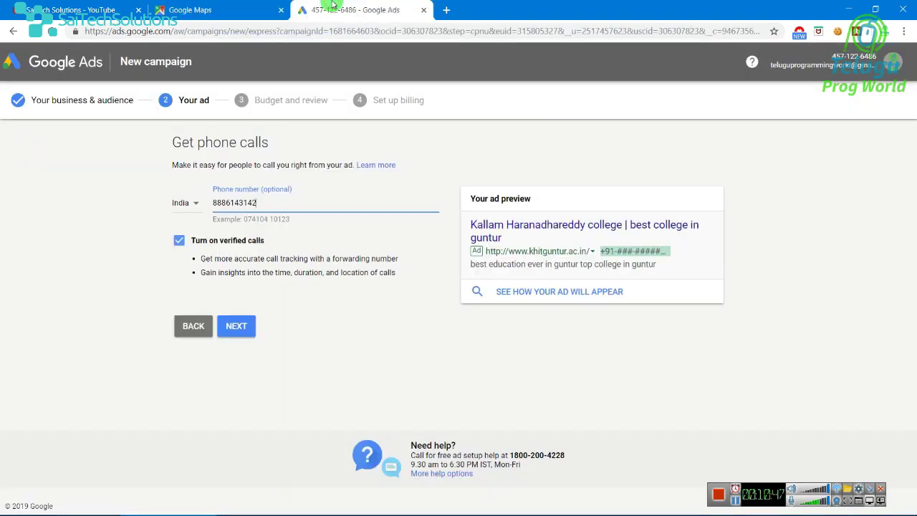
- Advance to the budget page showing a ₹361.84 average daily budget and ₹11,000.00 monthly maximum
{"action": "left_click", "coordinate": [729, 490]}
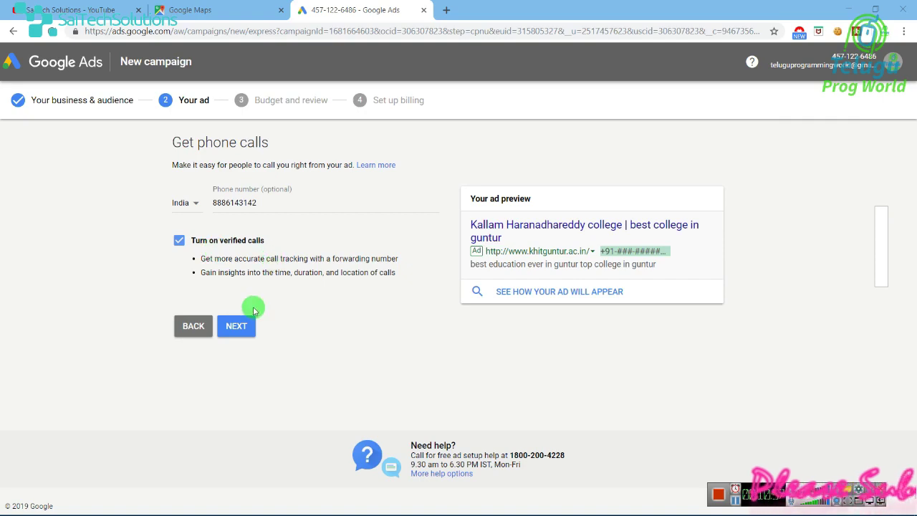
{"action": "left_click", "coordinate": [227, 325]}
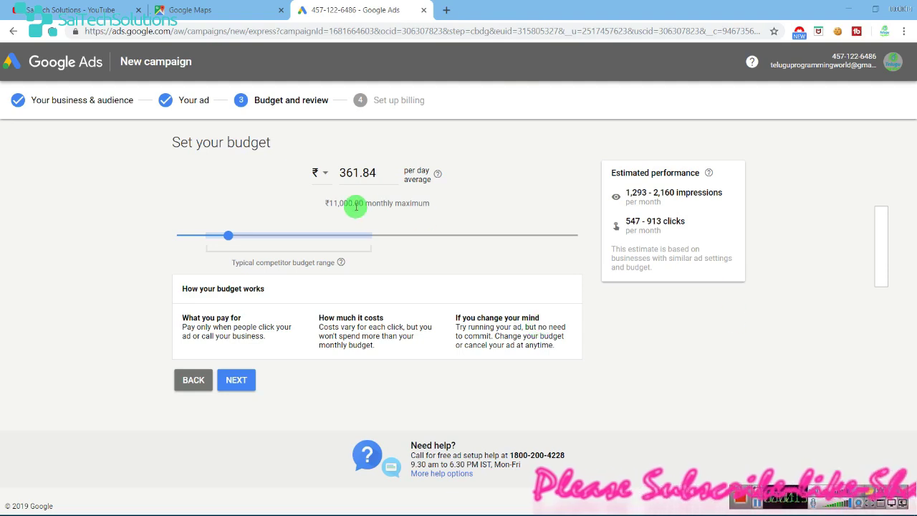
- Review the current 361.84 daily budget and its monthly impressions estimate
{"action": "right_click", "coordinate": [488, 167]}
{"action": "left_click", "coordinate": [442, 148]}
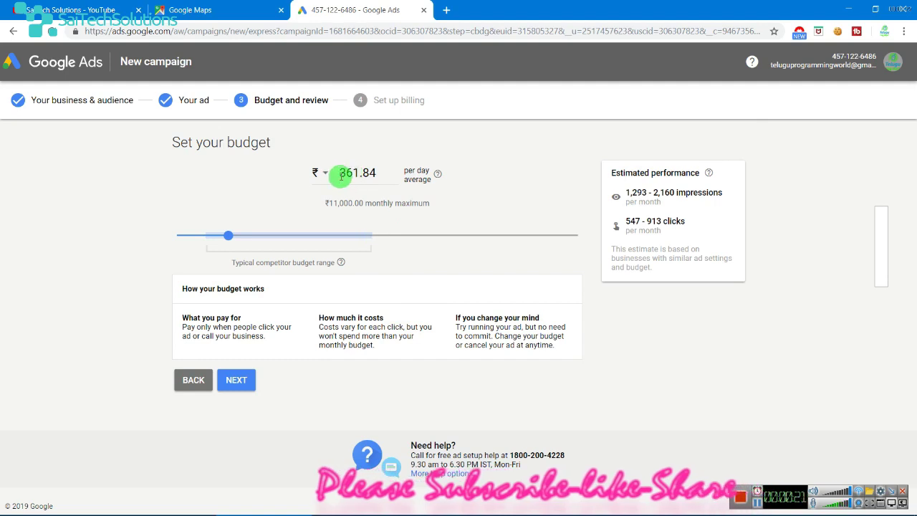
{"action": "left_click_drag", "start_coordinate": [339, 172], "coordinate": [389, 168]}
{"action": "left_click", "coordinate": [581, 212]}
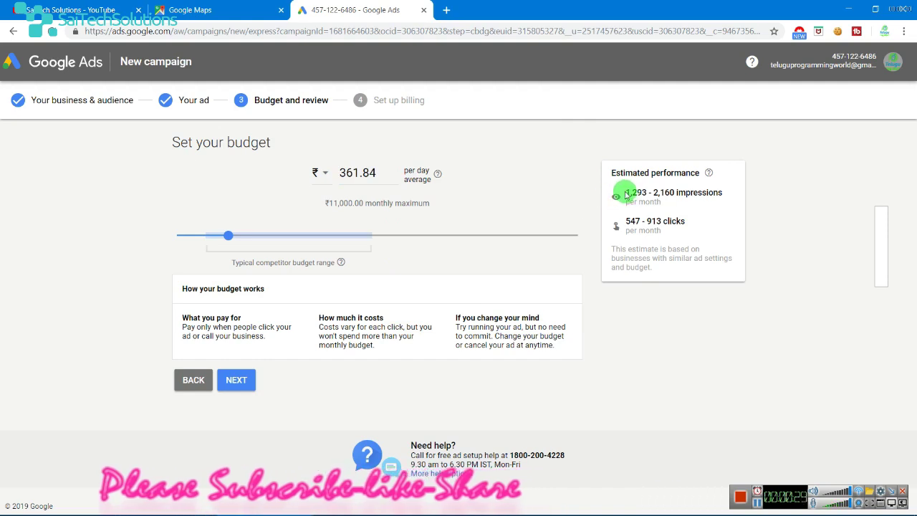
{"action": "left_click_drag", "start_coordinate": [624, 193], "coordinate": [739, 197]}
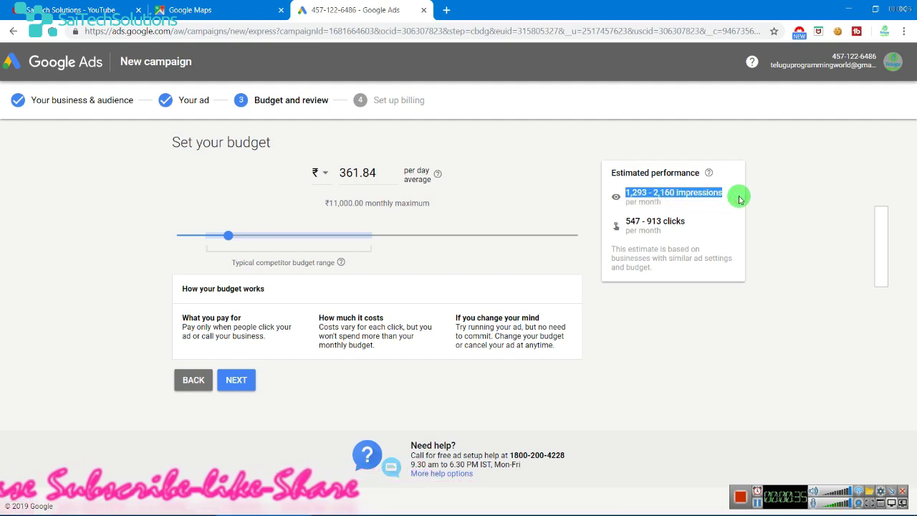
{"action": "left_click", "coordinate": [667, 204]}
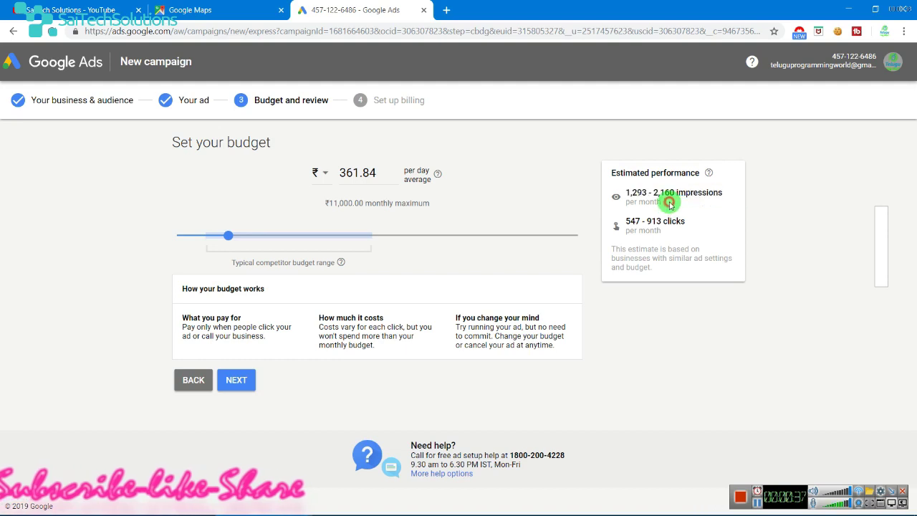
{"action": "left_click_drag", "start_coordinate": [663, 207], "coordinate": [608, 186]}
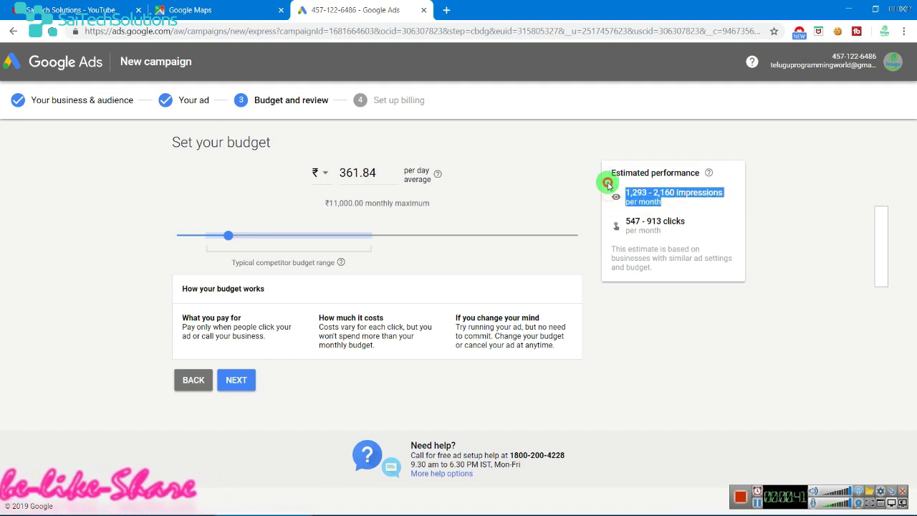
{"action": "left_click", "coordinate": [609, 186]}
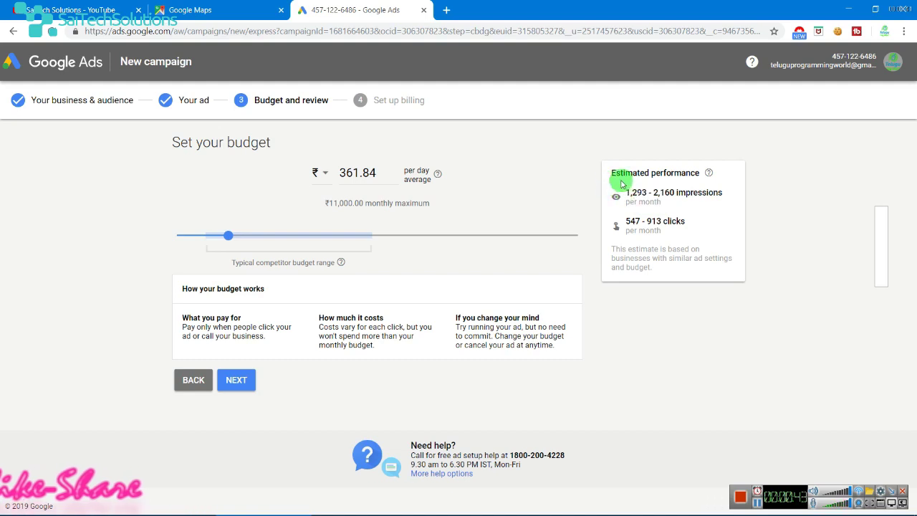
- Check the 1,293–2,160 impressions and clicks estimates, then raise the daily budget to about ₹2,006.58
{"action": "left_click_drag", "start_coordinate": [624, 194], "coordinate": [689, 202]}
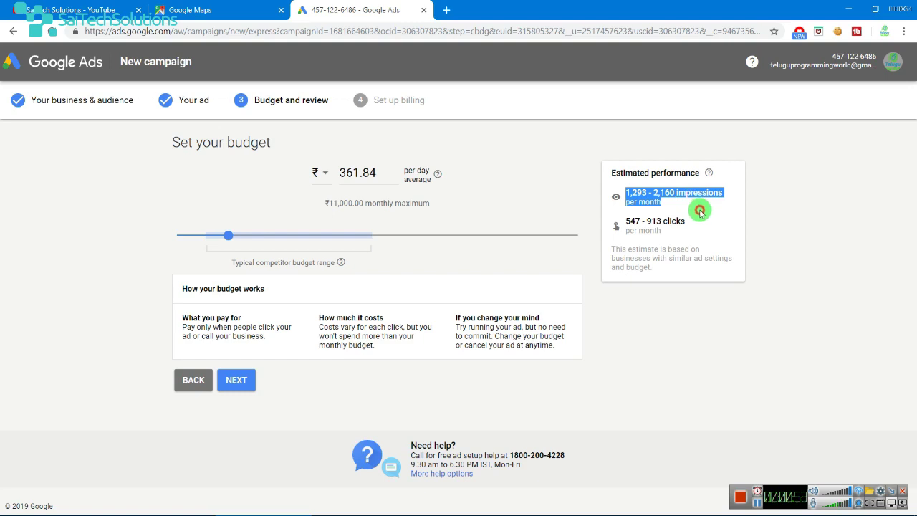
{"action": "left_click", "coordinate": [670, 224]}
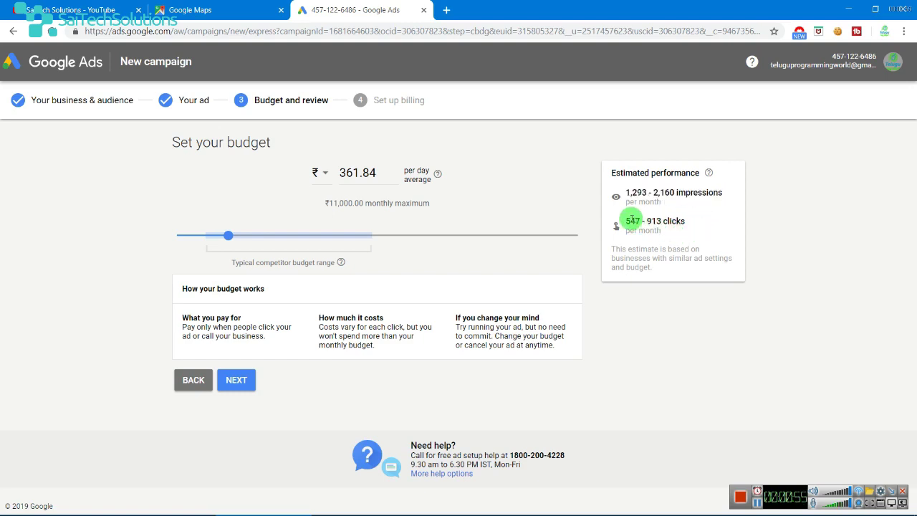
{"action": "left_click_drag", "start_coordinate": [628, 222], "coordinate": [698, 239]}
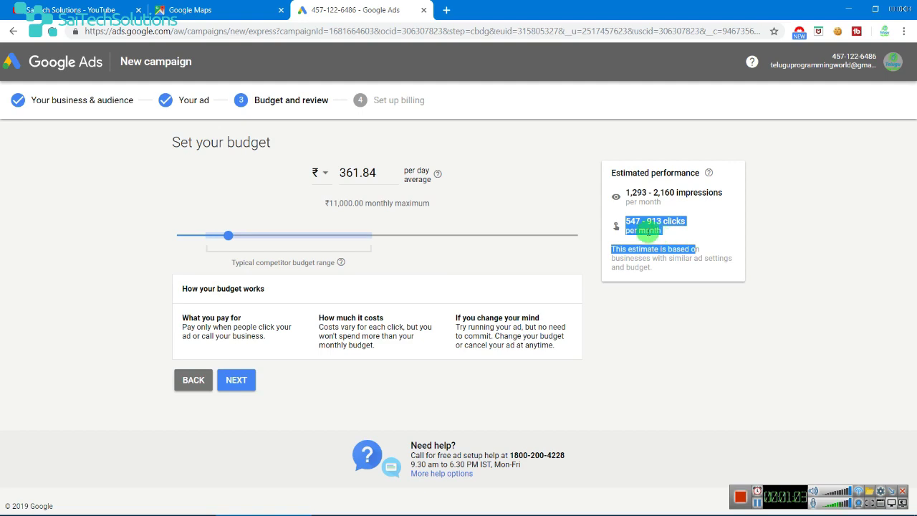
{"action": "left_click", "coordinate": [635, 220]}
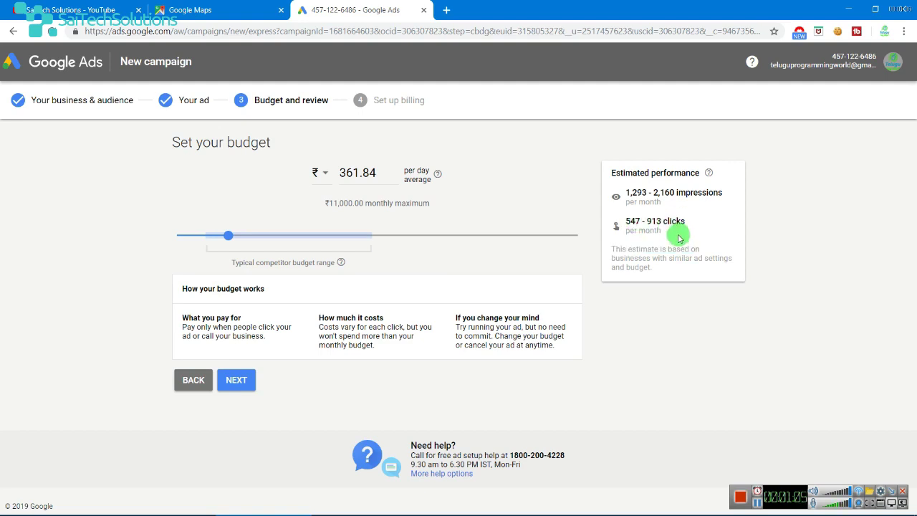
{"action": "left_click_drag", "start_coordinate": [227, 238], "coordinate": [488, 244]}
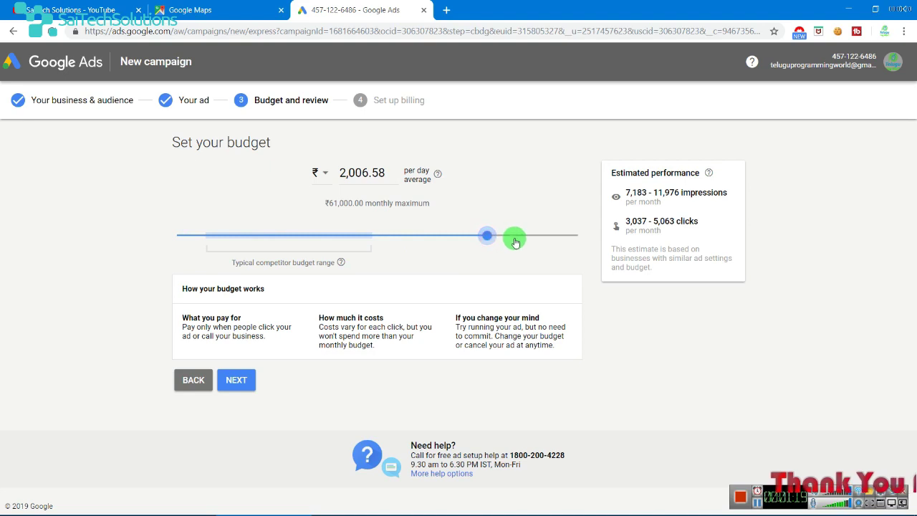
- Compare the raised budget's impressions and clicks estimates, then drop the daily budget to its 32.89 minimum
{"action": "left_click_drag", "start_coordinate": [625, 193], "coordinate": [746, 196]}
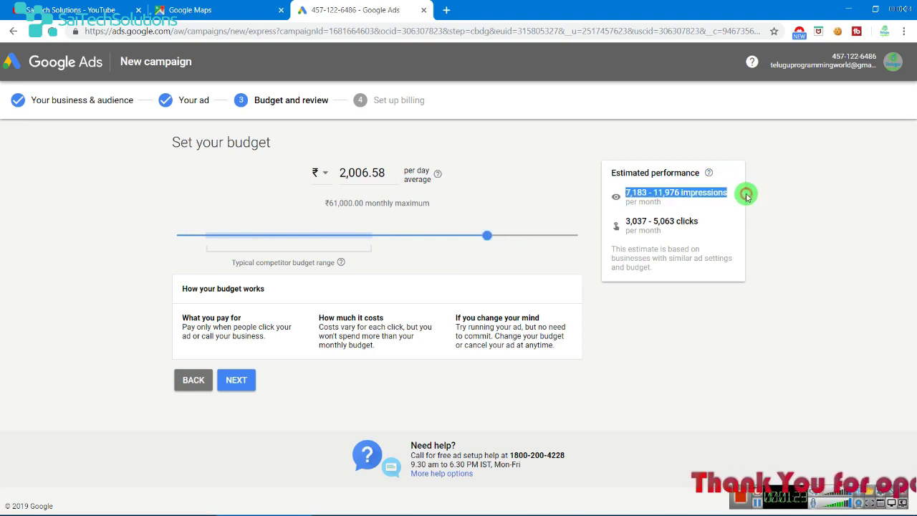
{"action": "left_click_drag", "start_coordinate": [622, 223], "coordinate": [675, 220]}
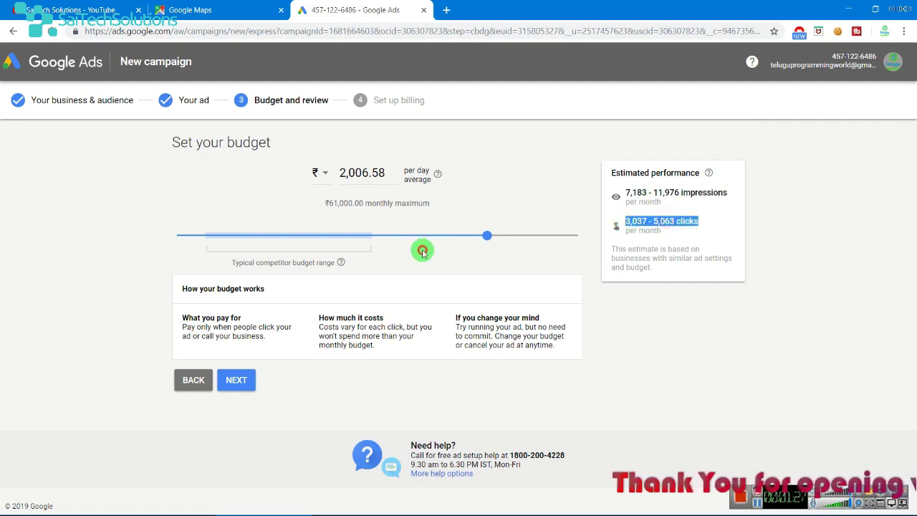
{"action": "left_click", "coordinate": [470, 241]}
{"action": "left_click_drag", "start_coordinate": [485, 240], "coordinate": [90, 250]}
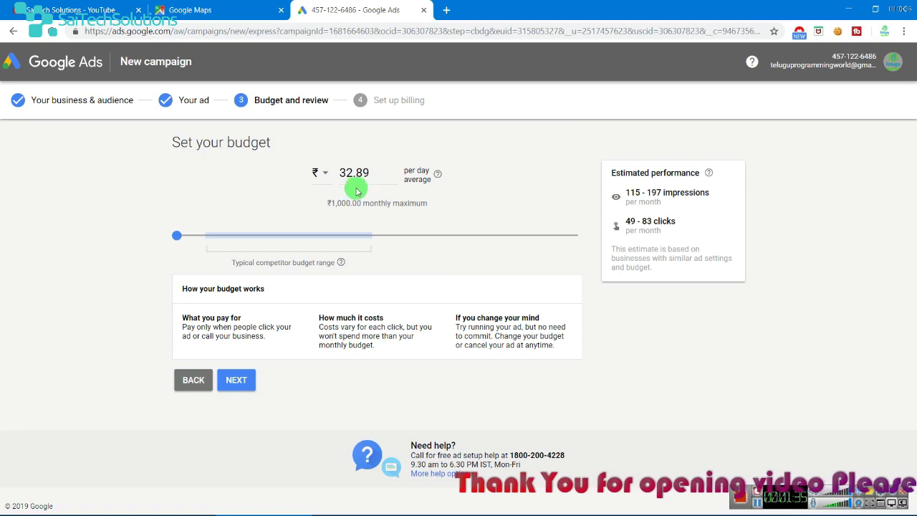
- Check the ₹1,000.00 monthly maximum and lowered estimates, then raise the daily budget to about 1,036.18
{"action": "left_click_drag", "start_coordinate": [377, 203], "coordinate": [514, 200]}
{"action": "left_click_drag", "start_coordinate": [659, 185], "coordinate": [742, 191]}
{"action": "left_click", "coordinate": [742, 191]}
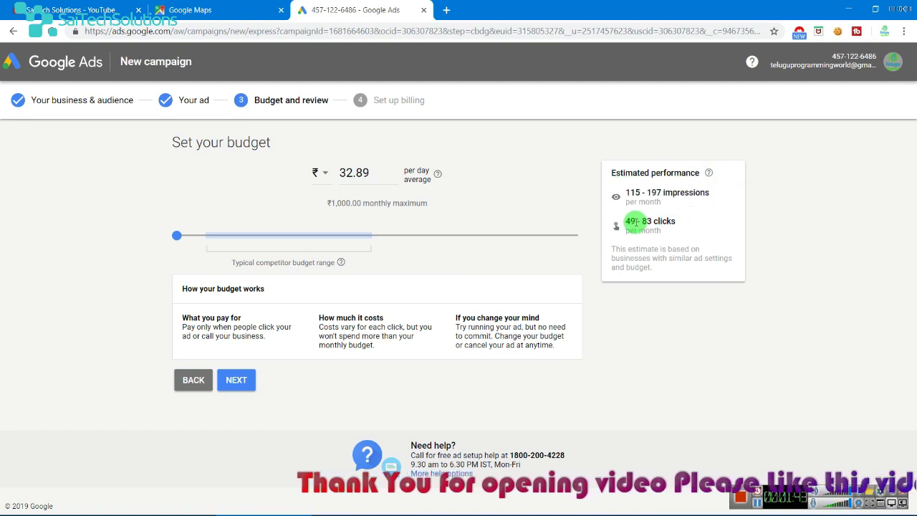
{"action": "left_click_drag", "start_coordinate": [629, 222], "coordinate": [608, 222]}
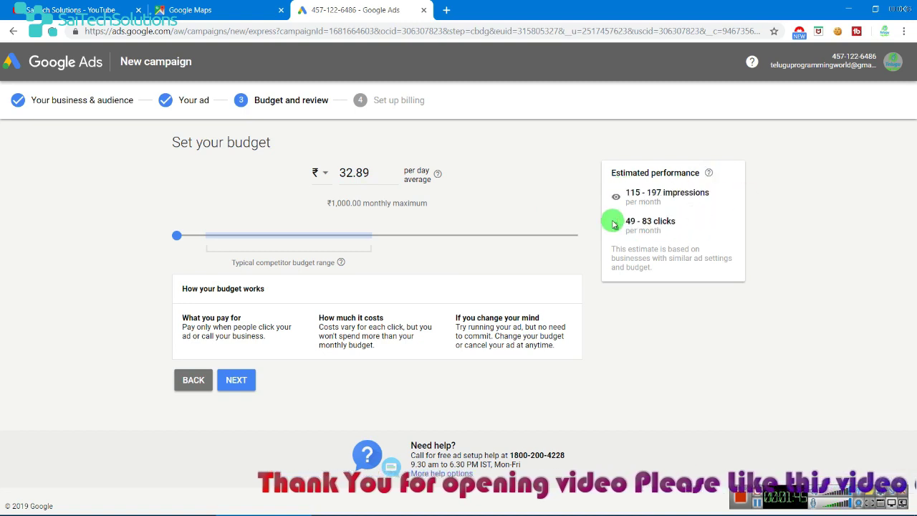
{"action": "left_click_drag", "start_coordinate": [180, 238], "coordinate": [226, 274]}
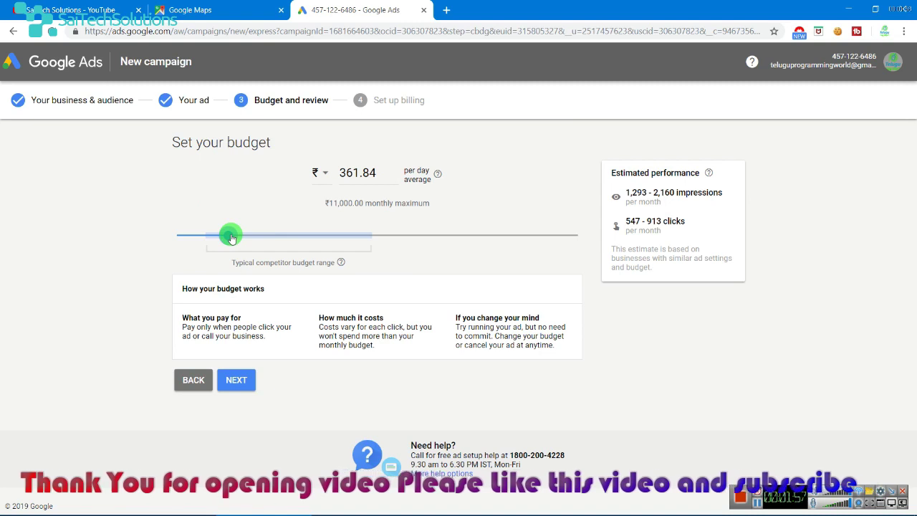
{"action": "left_click_drag", "start_coordinate": [230, 237], "coordinate": [335, 238]}
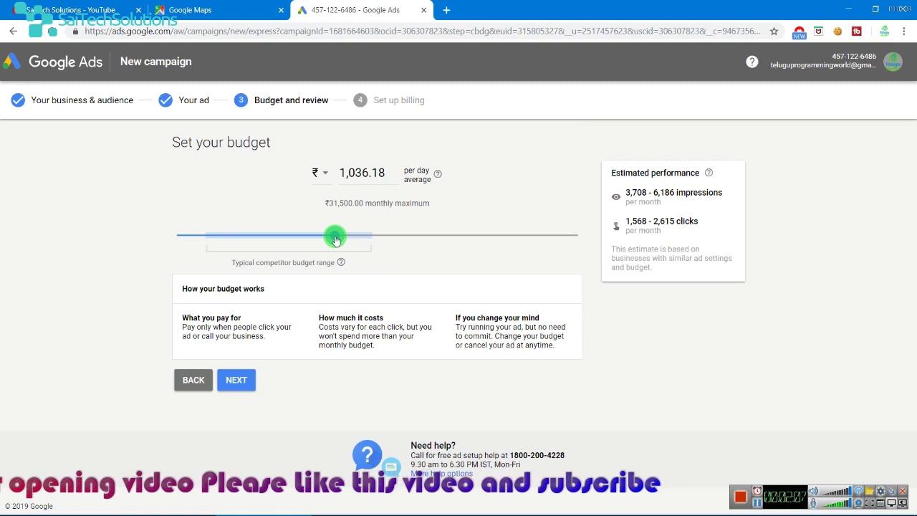
- Settle the daily budget at ₹509.87 (₹15,500.00 monthly maximum) and proceed to the campaign review
{"action": "right_click", "coordinate": [524, 164]}
{"action": "left_click", "coordinate": [494, 173]}
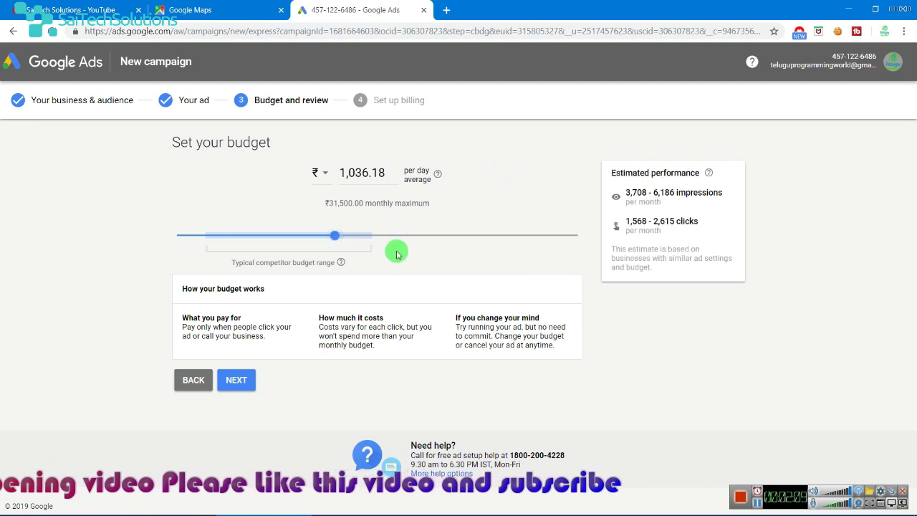
{"action": "right_click", "coordinate": [474, 270]}
{"action": "triple_click", "coordinate": [430, 271]}
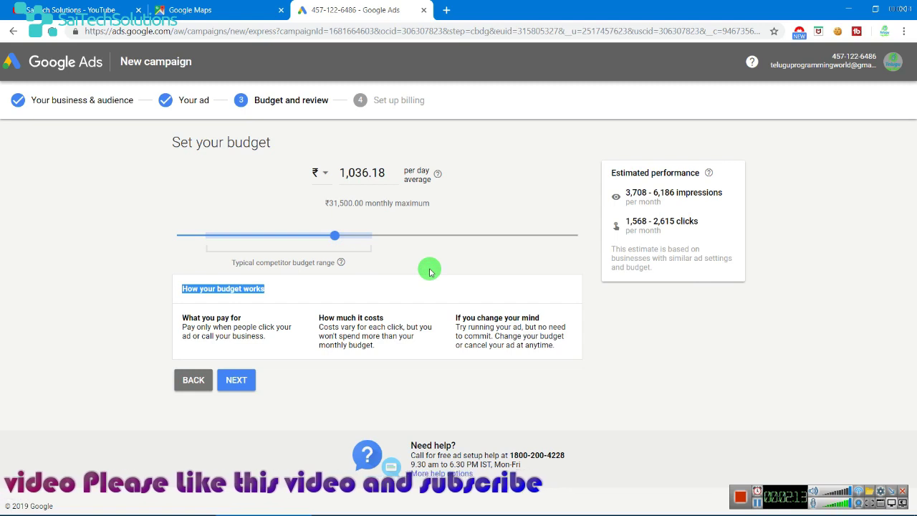
{"action": "left_click", "coordinate": [455, 198]}
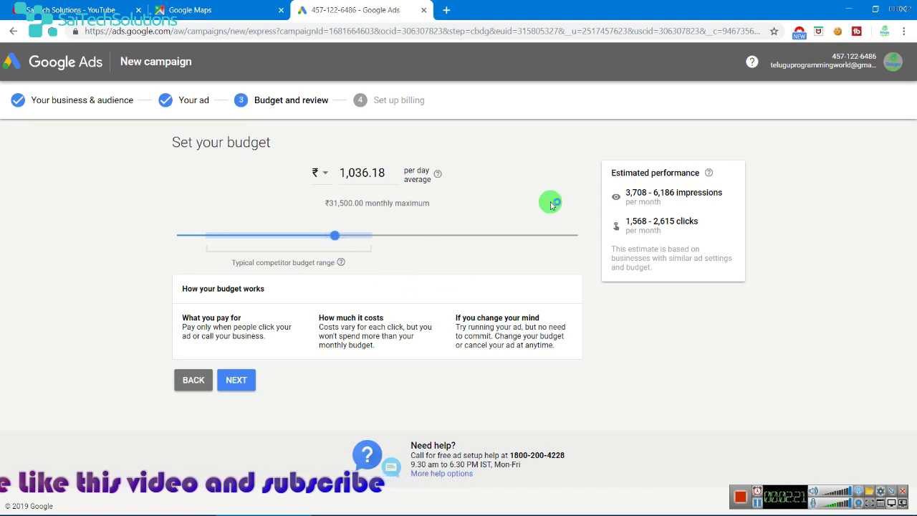
{"action": "left_click_drag", "start_coordinate": [153, 137], "coordinate": [664, 370]}
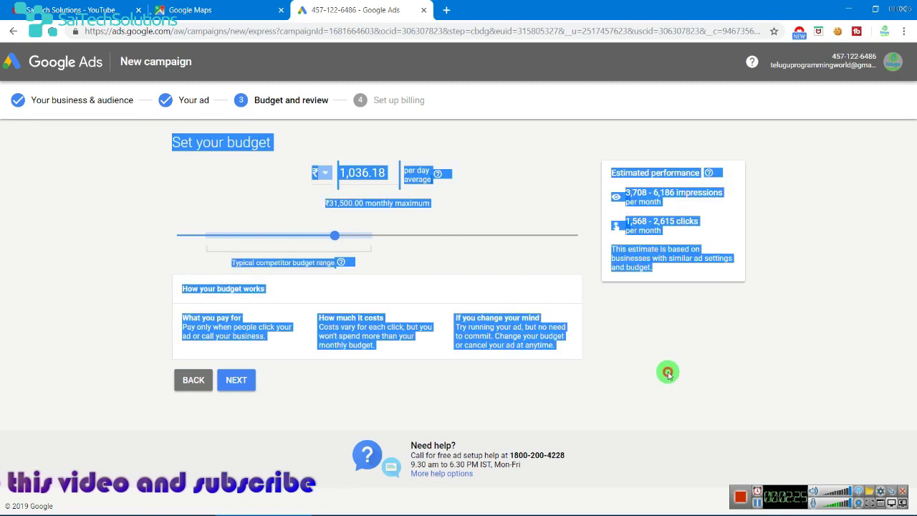
{"action": "left_click", "coordinate": [426, 195]}
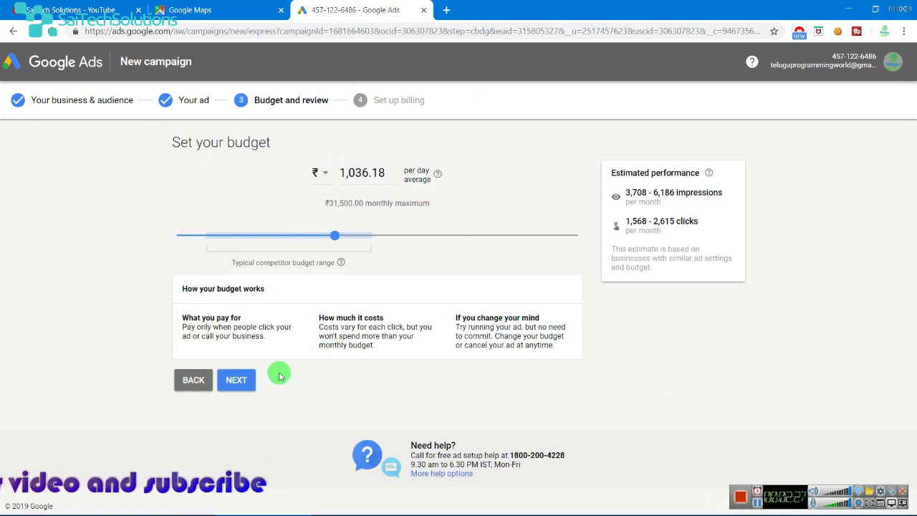
{"action": "left_click_drag", "start_coordinate": [334, 235], "coordinate": [251, 250]}
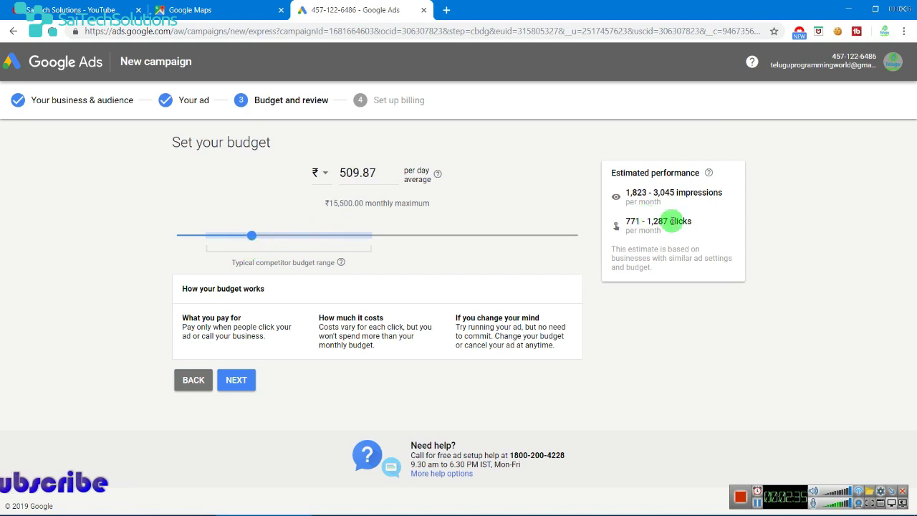
{"action": "left_click", "coordinate": [236, 379]}
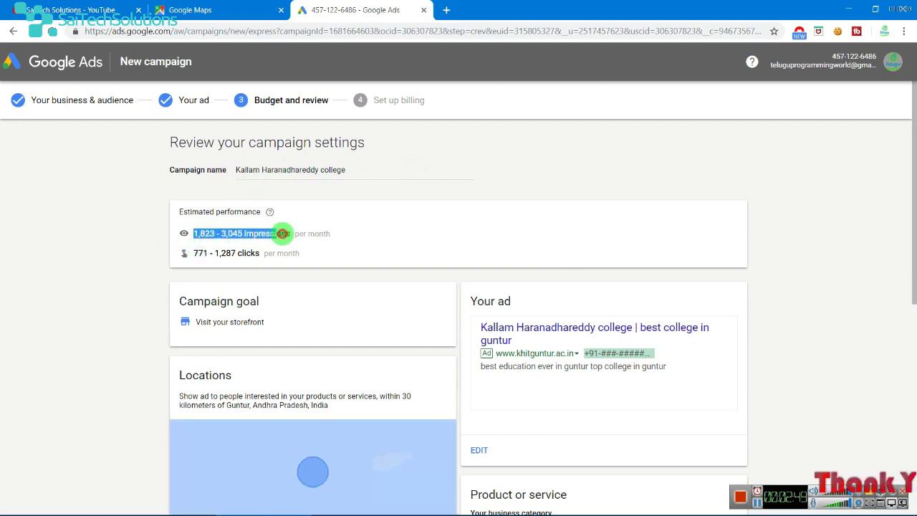
- Check the impressions estimate and the ₹15,500.00 monthly maximum on the review page
{"action": "left_click_drag", "start_coordinate": [281, 233], "coordinate": [322, 231]}
{"action": "left_click", "coordinate": [427, 232]}
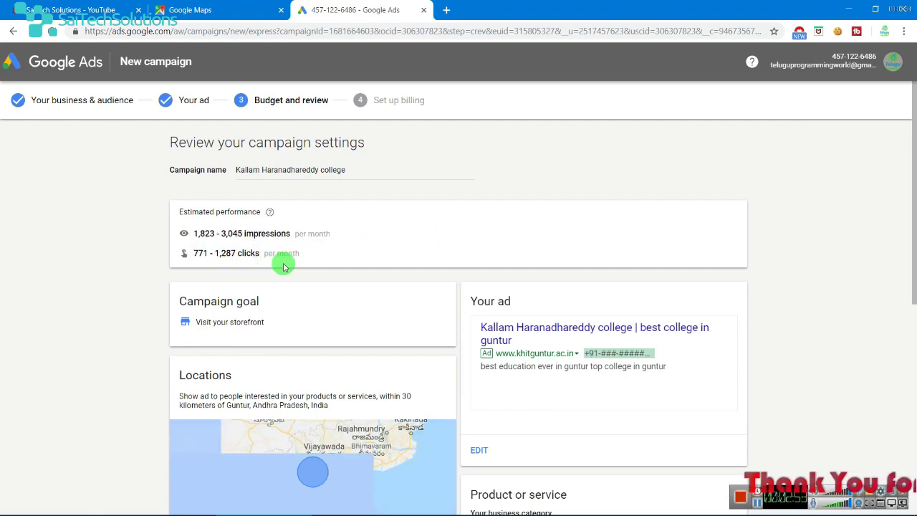
{"action": "scroll", "coordinate": [577, 280], "scroll_direction": "down", "scroll_amount": 2}
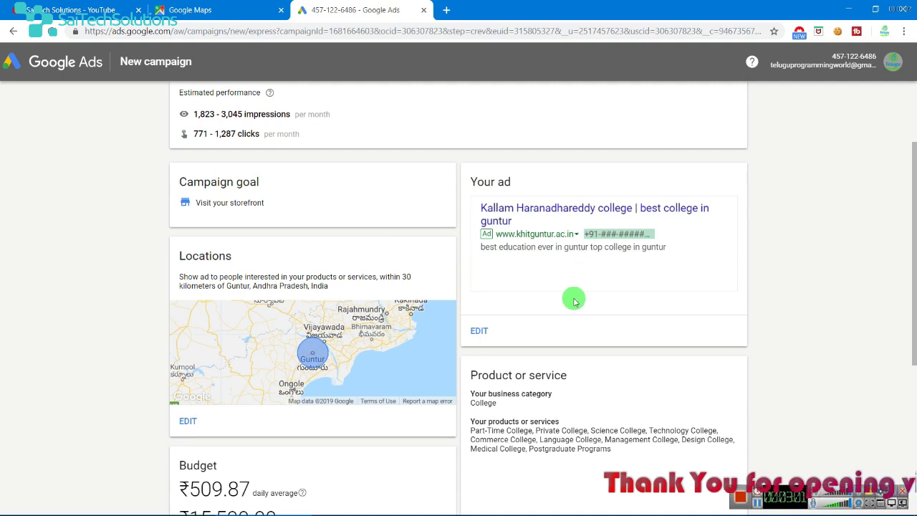
{"action": "scroll", "coordinate": [575, 300], "scroll_direction": "down", "scroll_amount": 2}
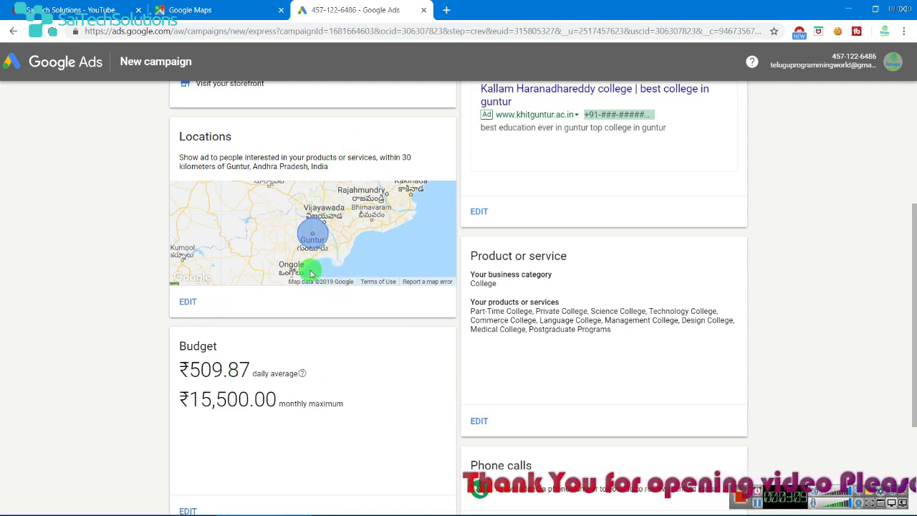
{"action": "scroll", "coordinate": [315, 243], "scroll_direction": "up", "scroll_amount": 3}
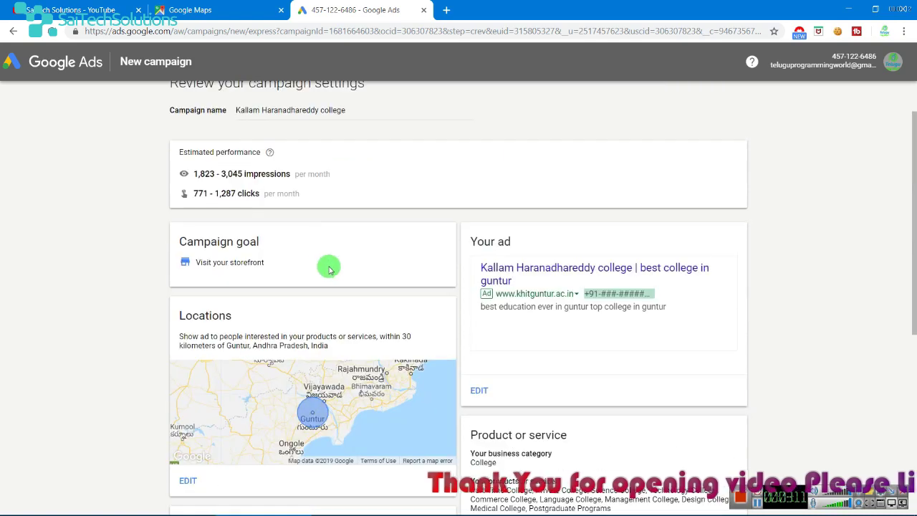
{"action": "scroll", "coordinate": [325, 263], "scroll_direction": "down", "scroll_amount": 5}
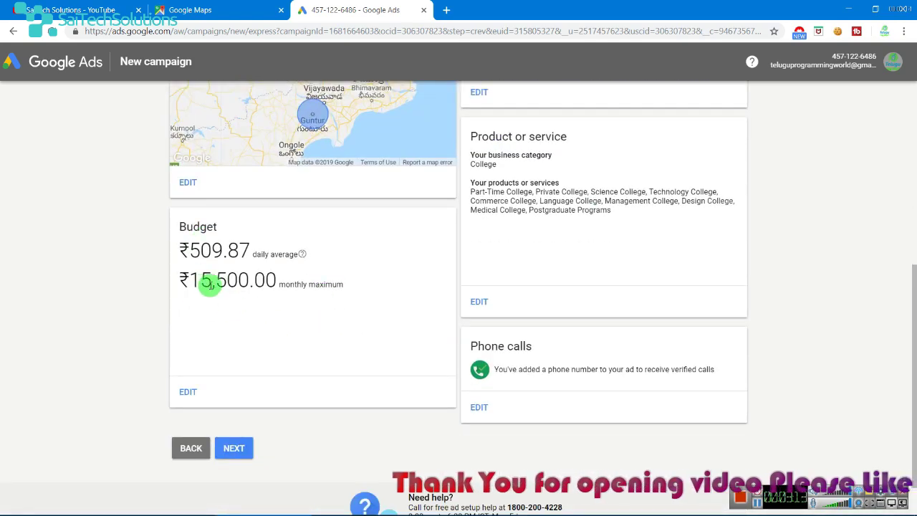
{"action": "left_click_drag", "start_coordinate": [212, 280], "coordinate": [380, 277]}
{"action": "left_click", "coordinate": [383, 278]}
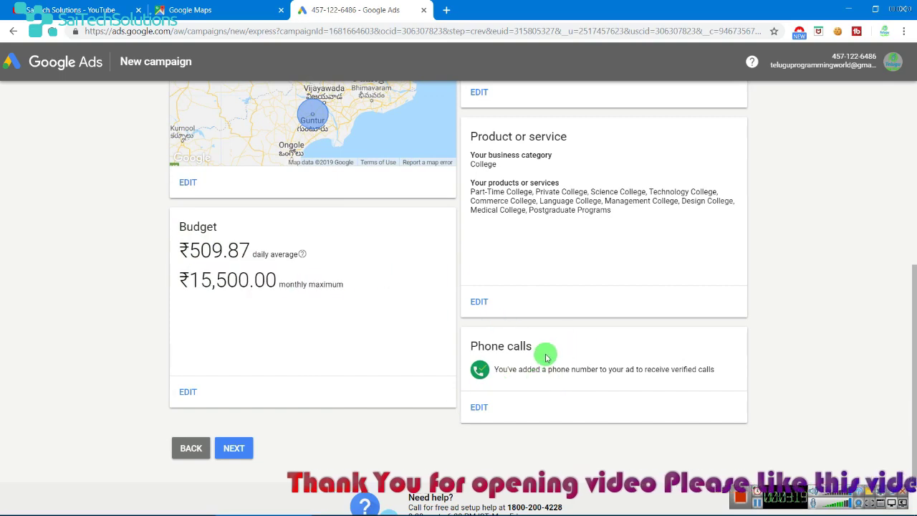
- Check the listed products or services and continue to the Set up billing step
{"action": "scroll", "coordinate": [583, 348], "scroll_direction": "up", "scroll_amount": 5}
{"action": "scroll", "coordinate": [585, 348], "scroll_direction": "down", "scroll_amount": 3}
{"action": "scroll", "coordinate": [585, 348], "scroll_direction": "down", "scroll_amount": 2}
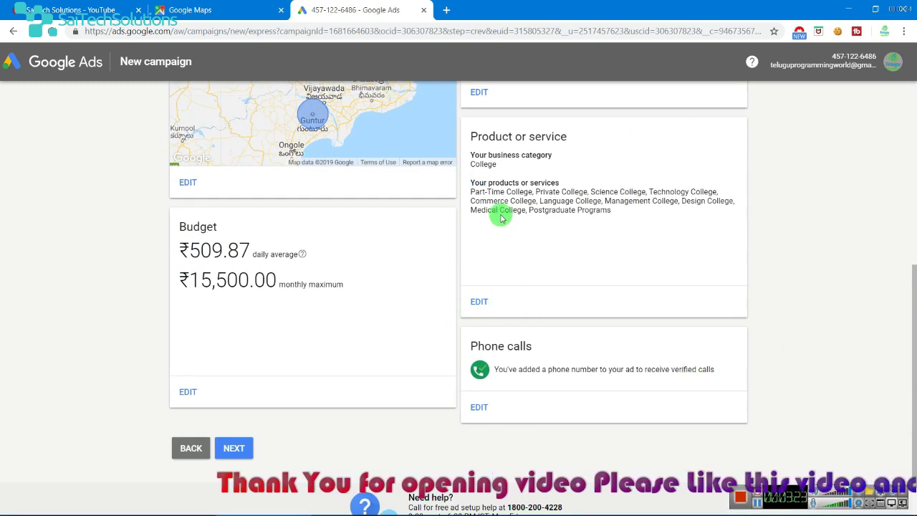
{"action": "left_click_drag", "start_coordinate": [480, 191], "coordinate": [575, 239]}
{"action": "left_click", "coordinate": [233, 448]}
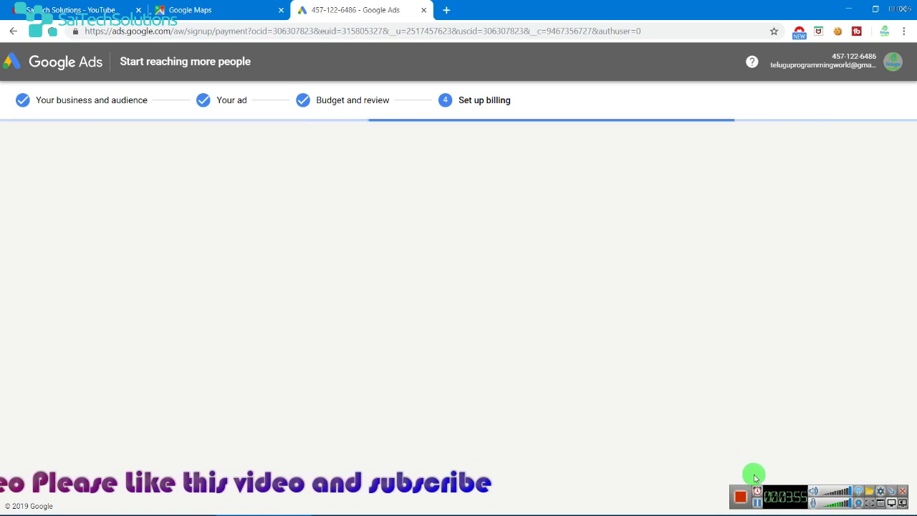
- Keep India as billing country with the (GMT+05:30) India Time zone and check the Individual account type
{"action": "left_click", "coordinate": [764, 205]}
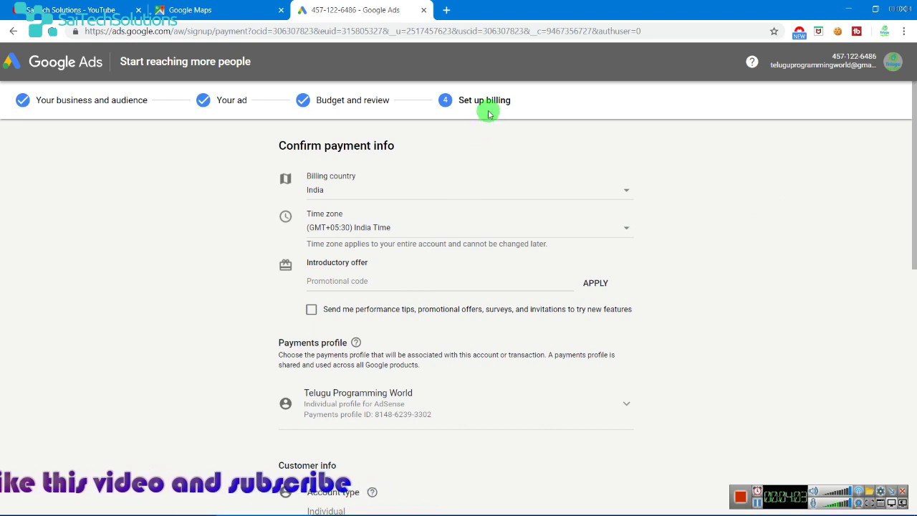
{"action": "left_click", "coordinate": [387, 197]}
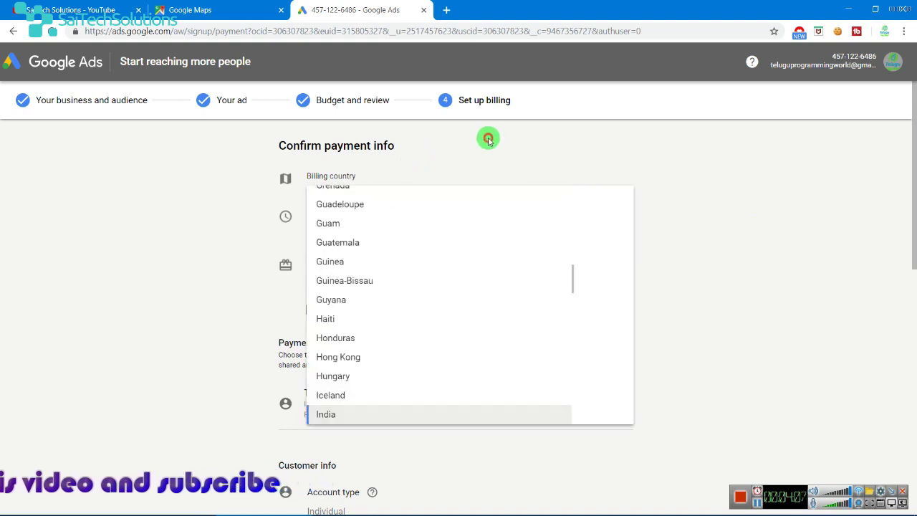
{"action": "left_click", "coordinate": [487, 136]}
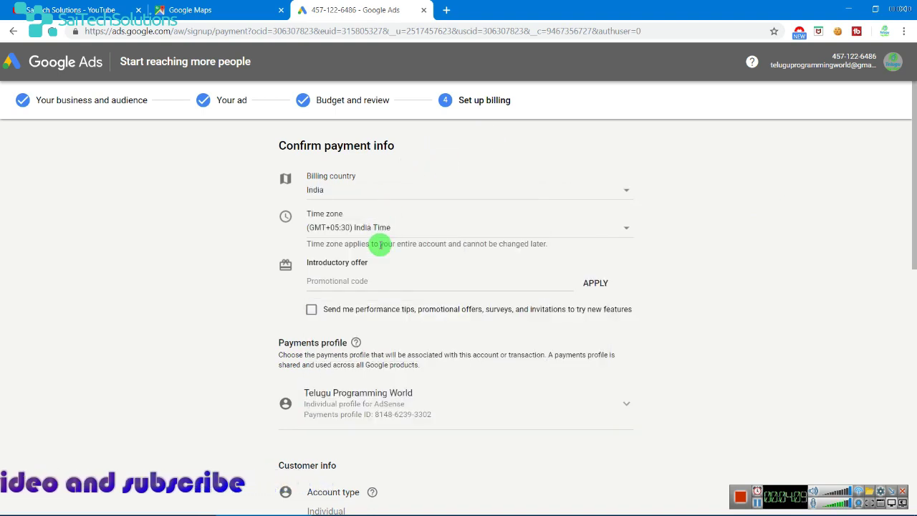
{"action": "scroll", "coordinate": [377, 269], "scroll_direction": "down", "scroll_amount": 1}
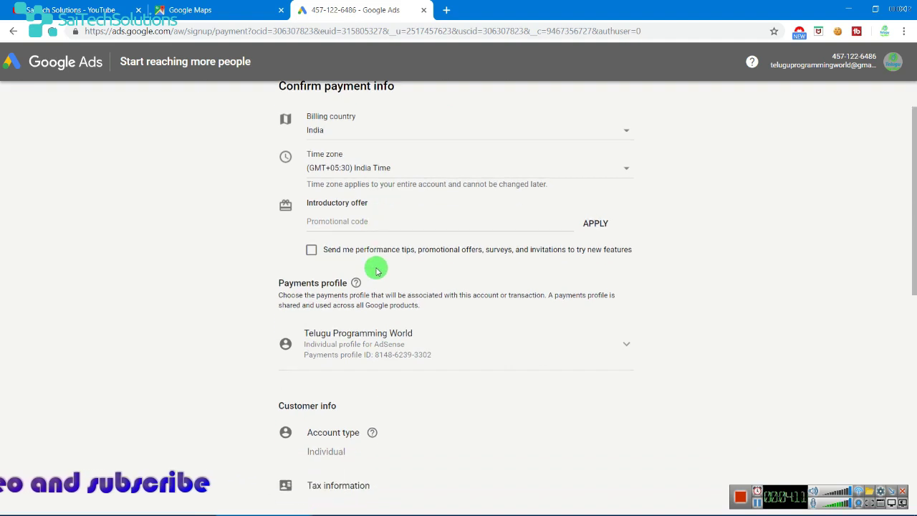
{"action": "left_click", "coordinate": [366, 229]}
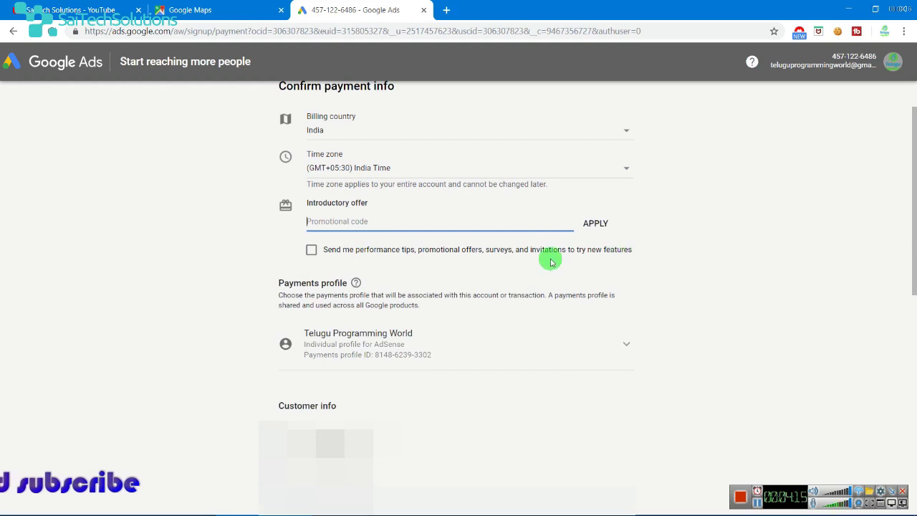
{"action": "scroll", "coordinate": [550, 262], "scroll_direction": "down", "scroll_amount": 2}
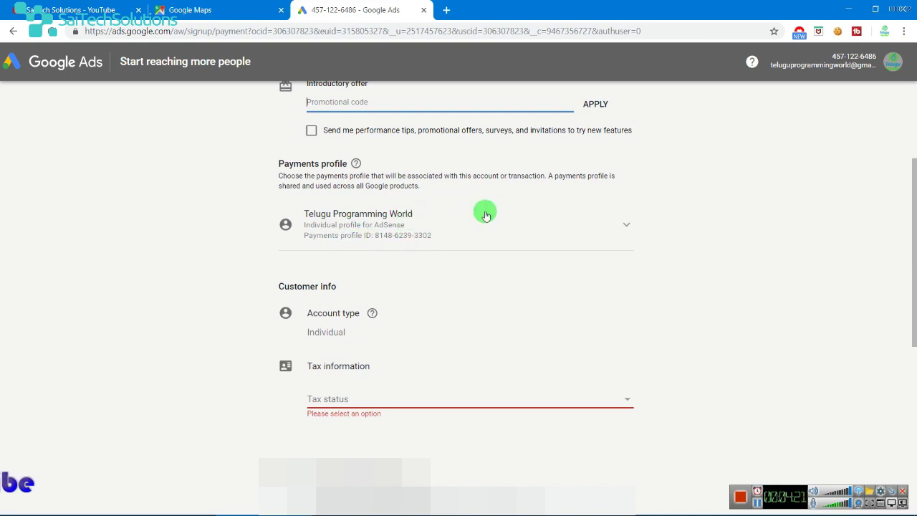
{"action": "scroll", "coordinate": [372, 192], "scroll_direction": "down", "scroll_amount": 2}
{"action": "left_click", "coordinate": [340, 213]}
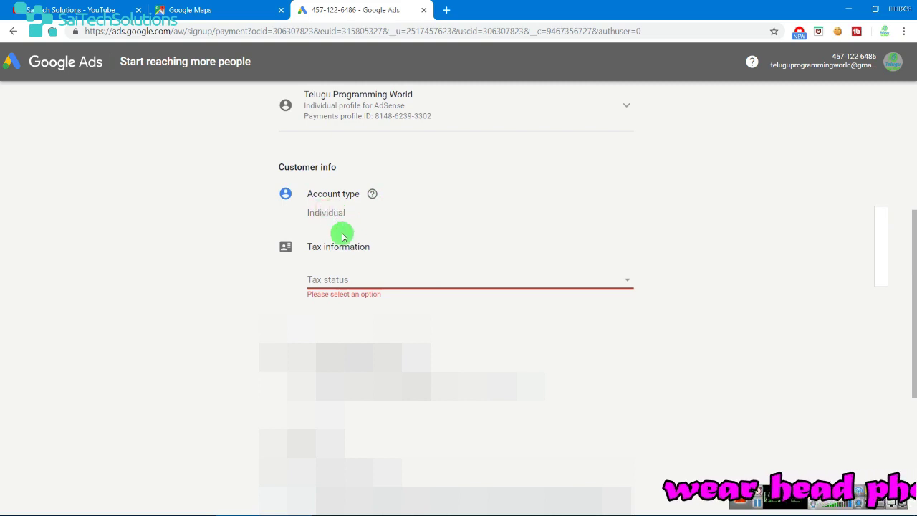
- Look over the tax status options without changing them
{"action": "left_click", "coordinate": [344, 279]}
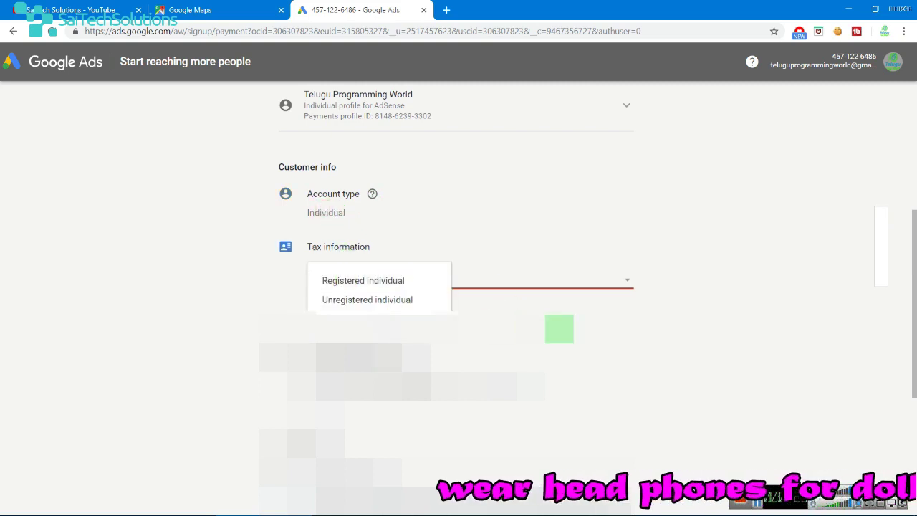
{"action": "key", "text": "Escape"}
{"action": "scroll", "coordinate": [458, 287], "scroll_direction": "down", "scroll_amount": 1}
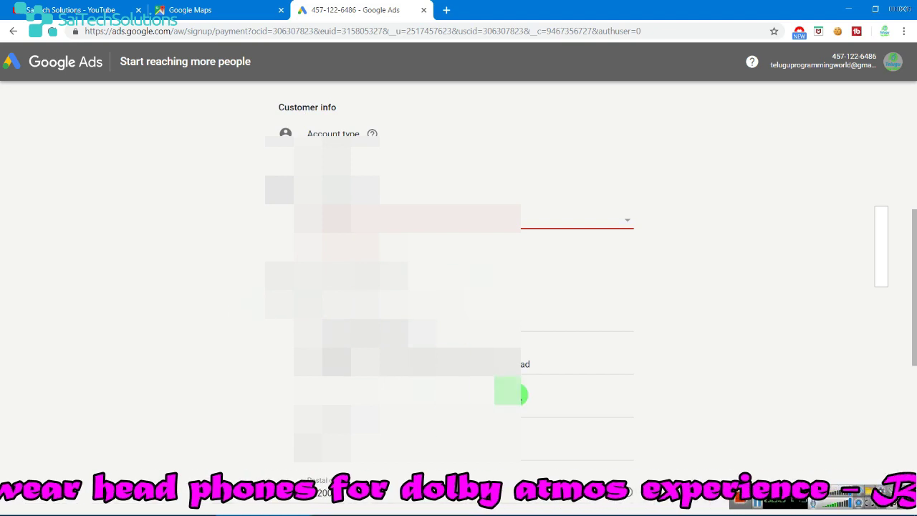
{"action": "scroll", "coordinate": [538, 374], "scroll_direction": "down", "scroll_amount": 5}
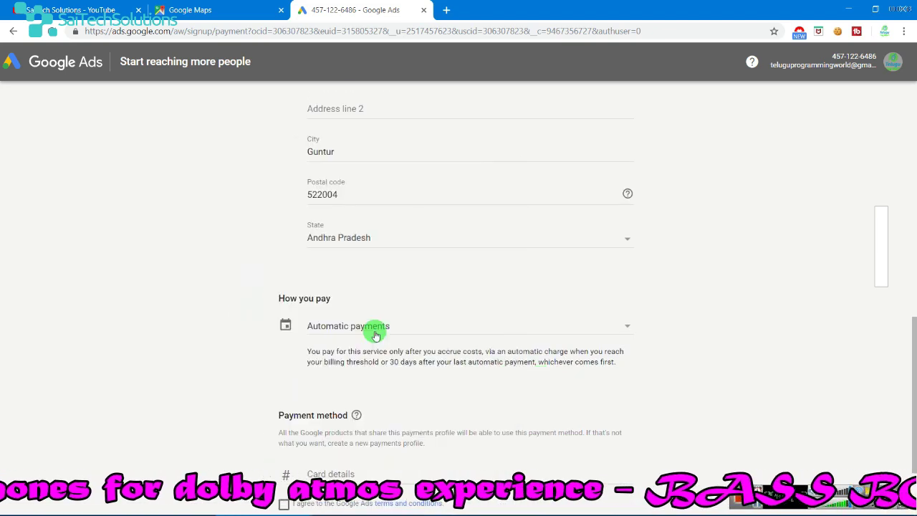
{"action": "scroll", "coordinate": [398, 360], "scroll_direction": "down", "scroll_amount": 3}
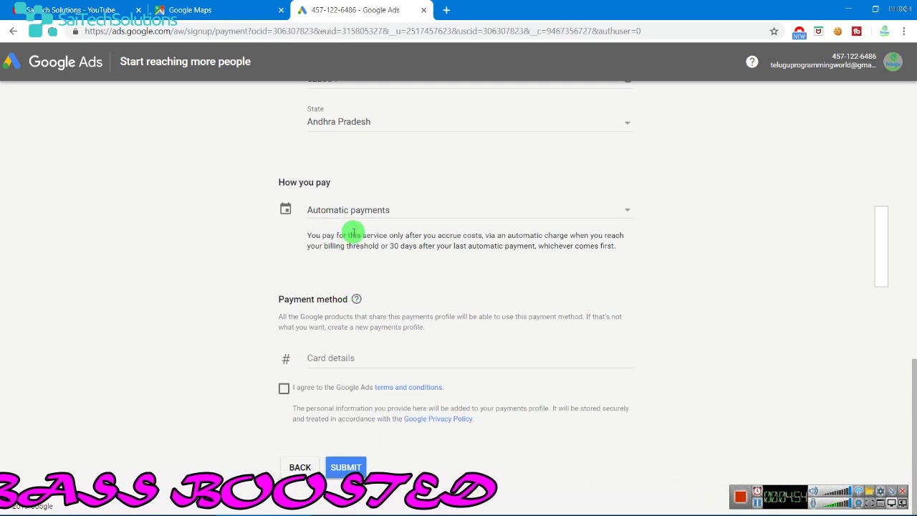
- Switch How you pay from automatic payments to manual prepaid payments
{"action": "left_click", "coordinate": [542, 210]}
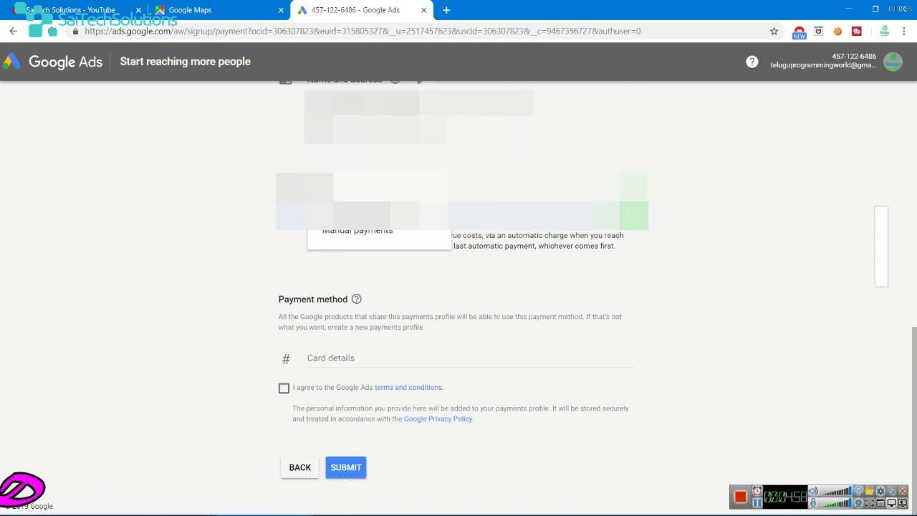
{"action": "left_click", "coordinate": [644, 215]}
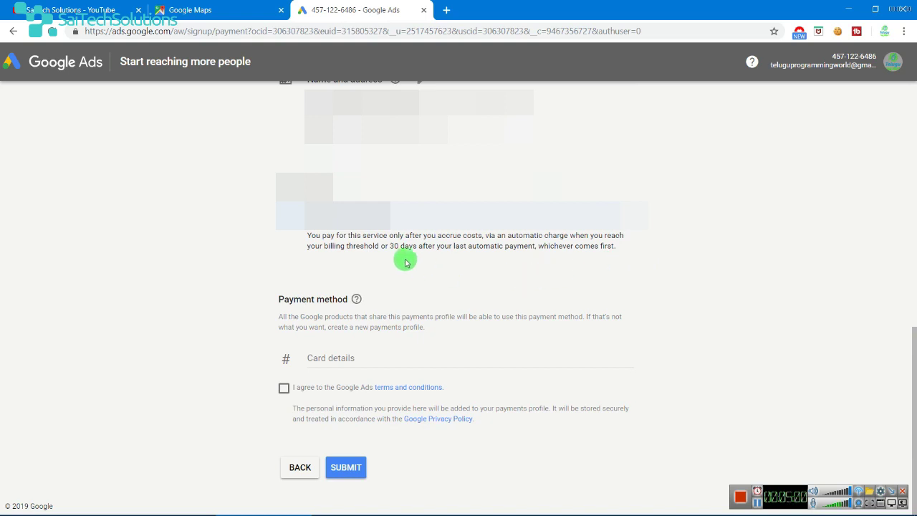
{"action": "left_click_drag", "start_coordinate": [327, 246], "coordinate": [350, 238]}
{"action": "left_click", "coordinate": [350, 237]}
- Set the payment method to Link Paytm Wallet and focus its Phone number field
{"action": "scroll", "coordinate": [364, 313], "scroll_direction": "down", "scroll_amount": 1}
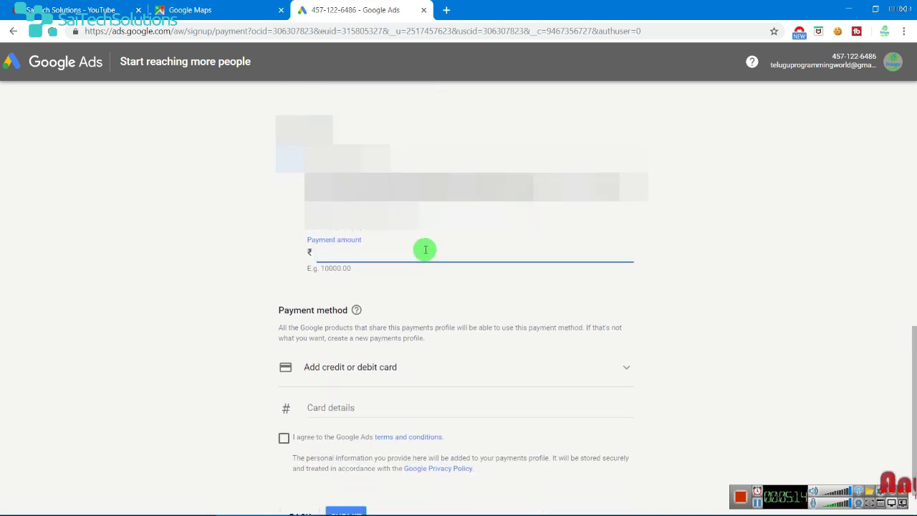
{"action": "scroll", "coordinate": [428, 345], "scroll_direction": "down", "scroll_amount": 1}
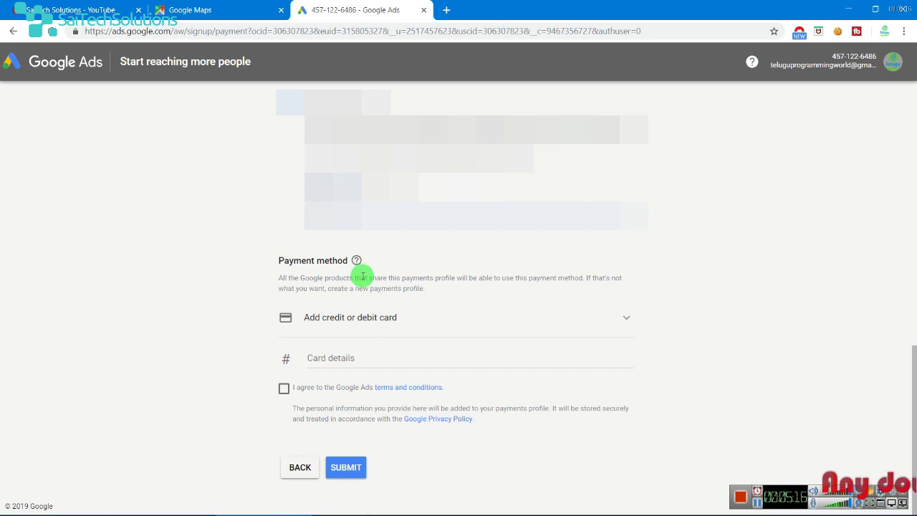
{"action": "left_click", "coordinate": [371, 317]}
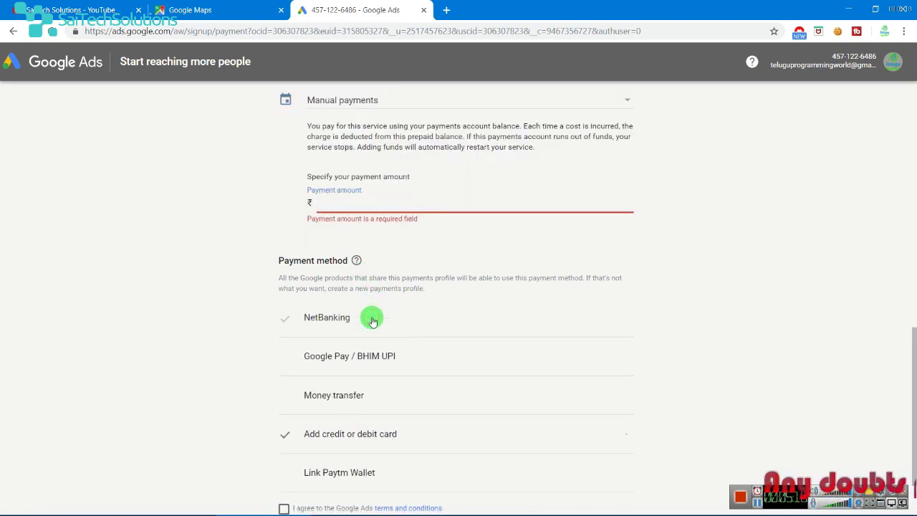
{"action": "scroll", "coordinate": [393, 334], "scroll_direction": "down", "scroll_amount": 2}
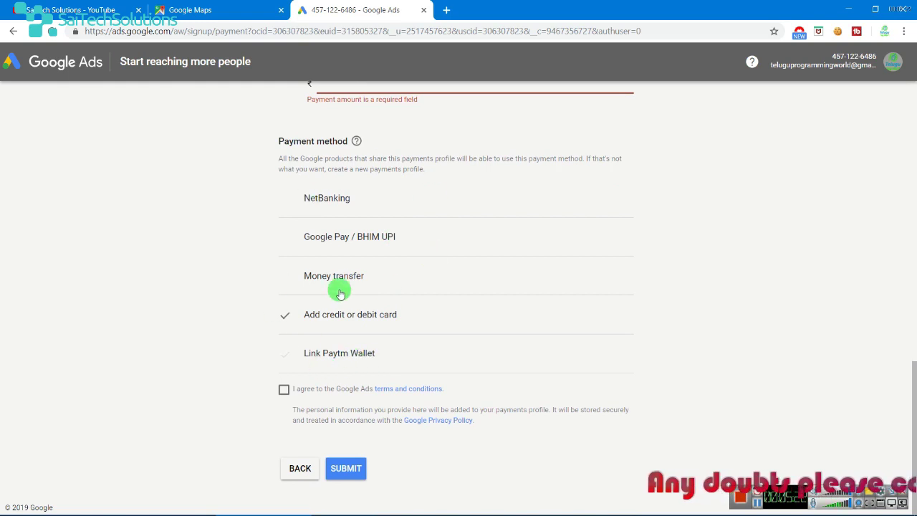
{"action": "left_click", "coordinate": [333, 349]}
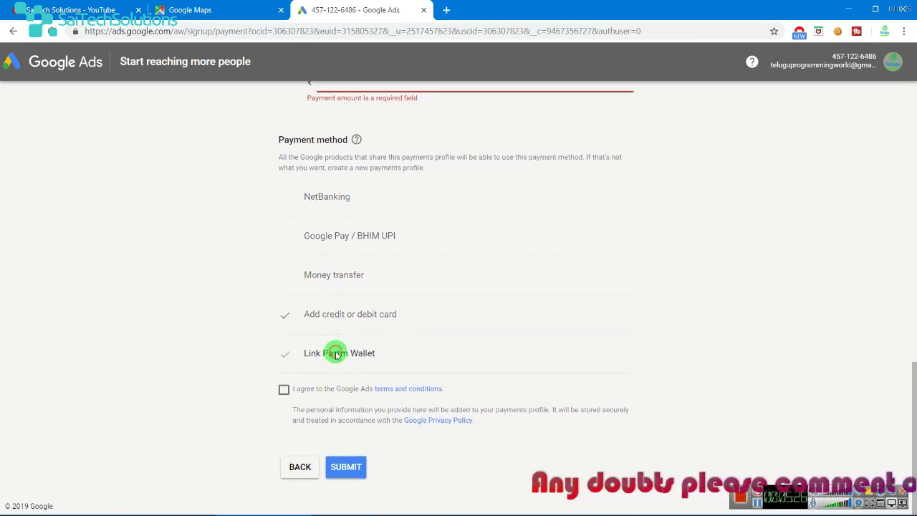
{"action": "left_click", "coordinate": [327, 311]}
{"action": "scroll", "coordinate": [371, 362], "scroll_direction": "down", "scroll_amount": 1}
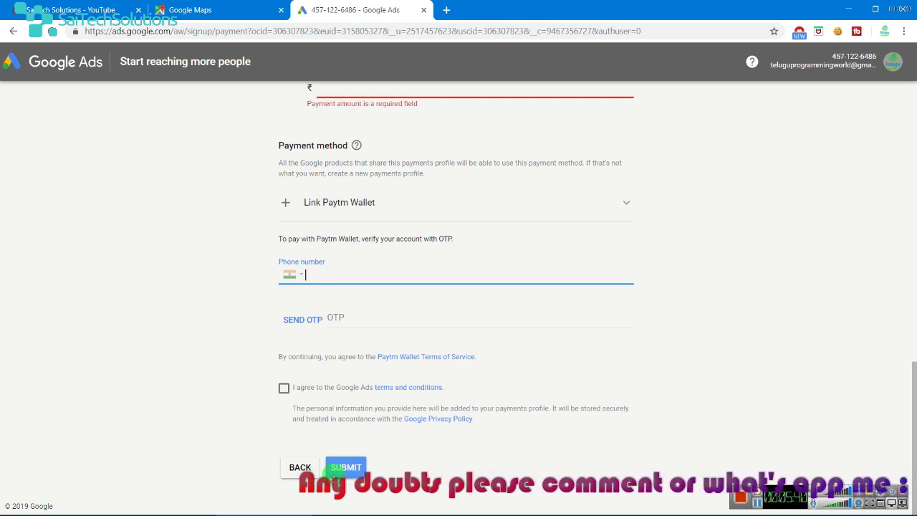
- Switch to the SaiTech Solutions YouTube tab showing the channel home page
{"action": "left_click", "coordinate": [72, 10]}
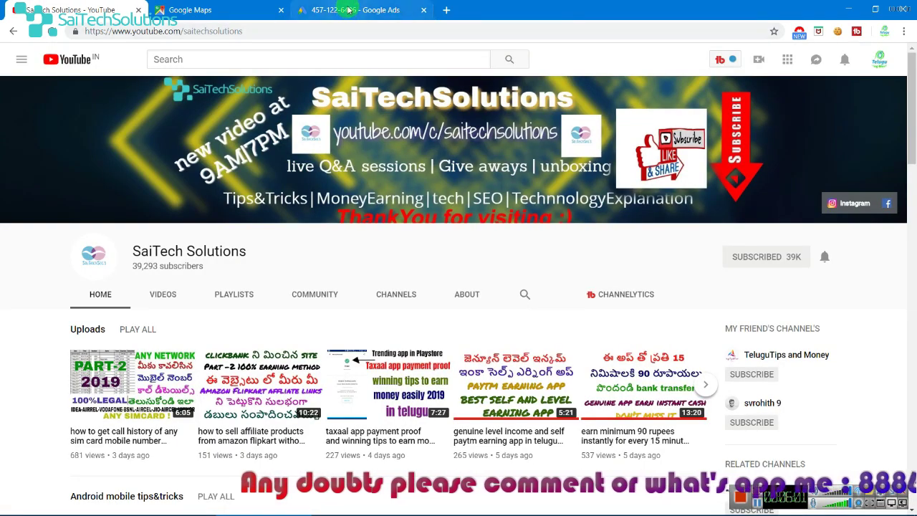
{"action": "left_click", "coordinate": [349, 10]}
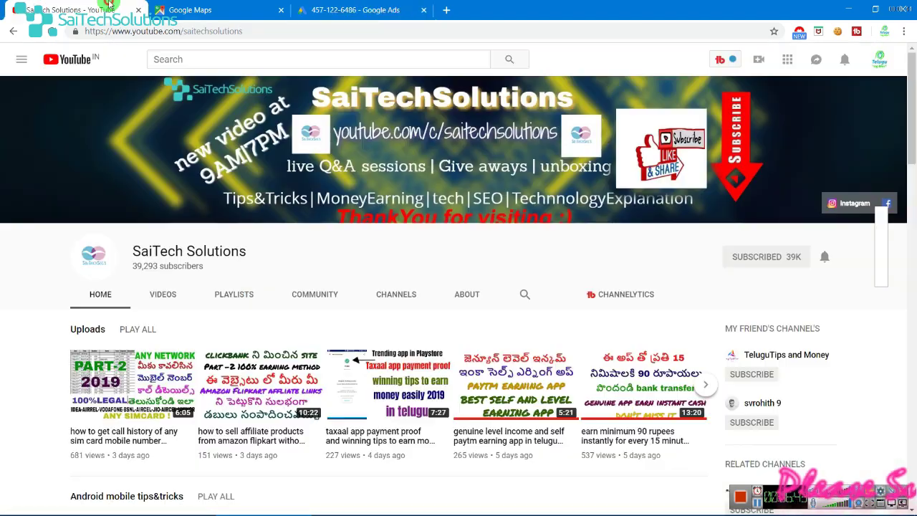
{"action": "left_click", "coordinate": [68, 10]}
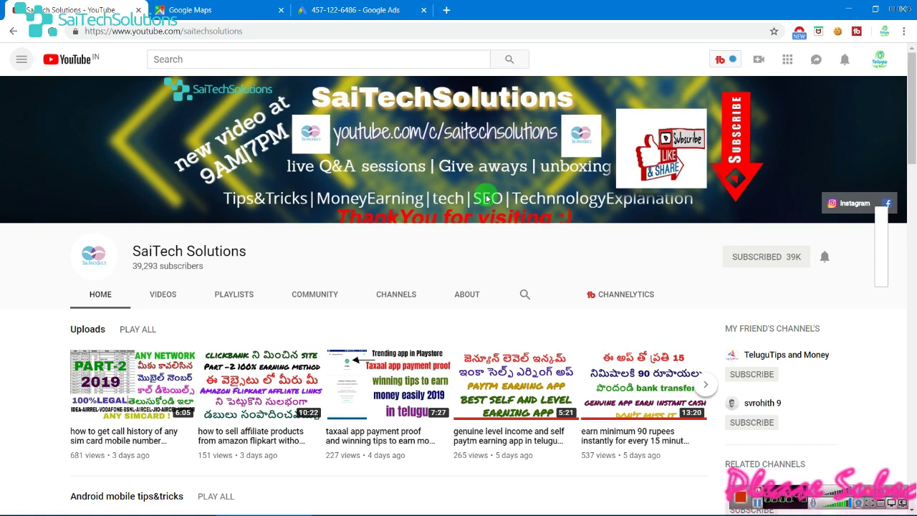